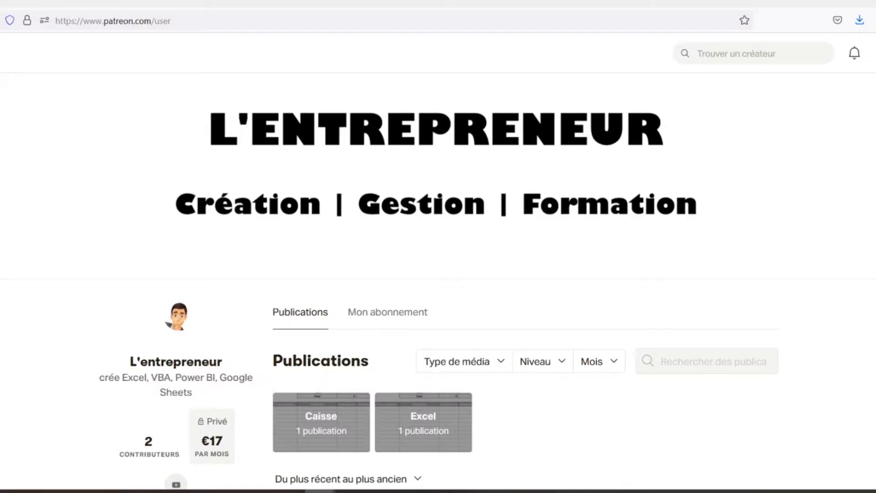
- Look through the creator's Patreon publications down to the "Feuilles de caisse" post with its attached caisse.xlsx file
{"action": "scroll", "coordinate": [438, 274], "scroll_direction": "down", "scroll_amount": 3}
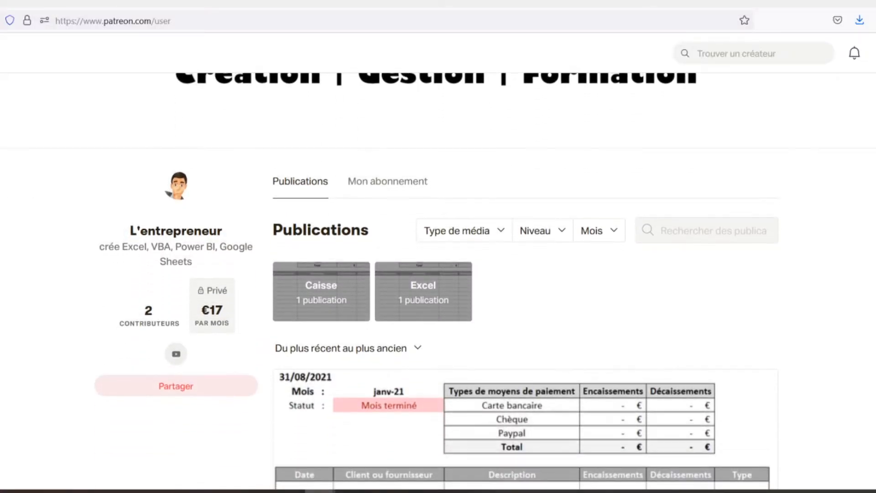
{"action": "scroll", "coordinate": [438, 274], "scroll_direction": "down", "scroll_amount": 3}
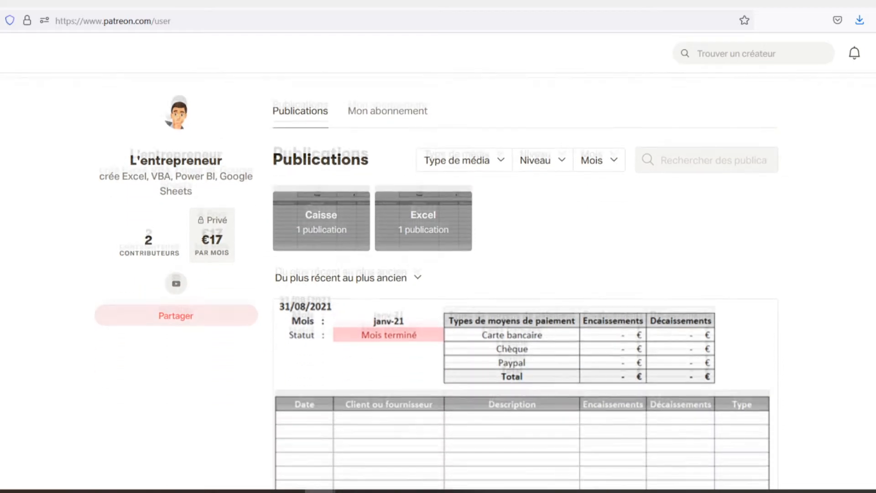
{"action": "scroll", "coordinate": [438, 274], "scroll_direction": "down", "scroll_amount": 2}
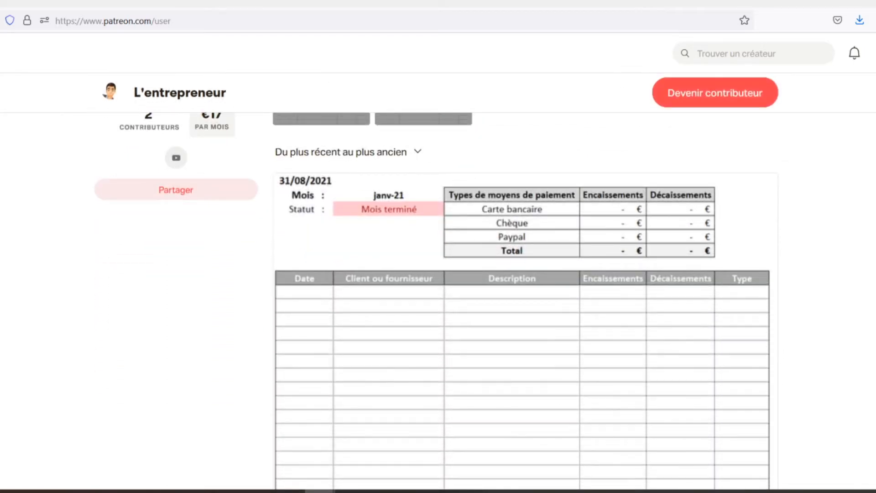
{"action": "scroll", "coordinate": [438, 273], "scroll_direction": "down", "scroll_amount": 2}
{"action": "scroll", "coordinate": [438, 274], "scroll_direction": "down", "scroll_amount": 2}
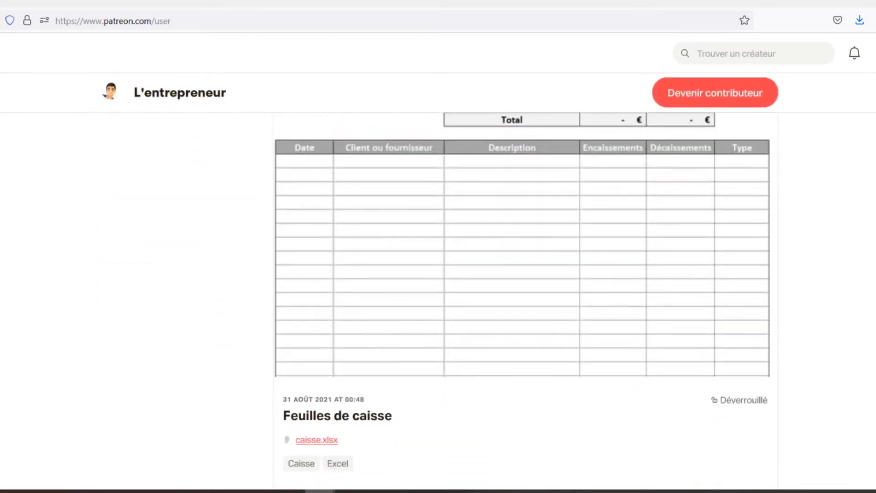
{"action": "scroll", "coordinate": [522, 299], "scroll_direction": "down", "scroll_amount": 2}
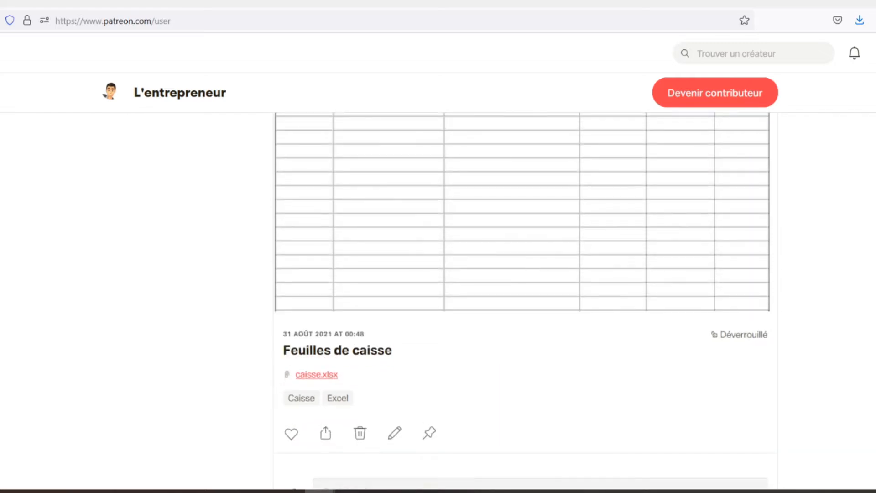
{"action": "scroll", "coordinate": [522, 299], "scroll_direction": "down", "scroll_amount": 2}
{"action": "scroll", "coordinate": [522, 298], "scroll_direction": "down", "scroll_amount": 2}
{"action": "scroll", "coordinate": [522, 298], "scroll_direction": "down", "scroll_amount": 2}
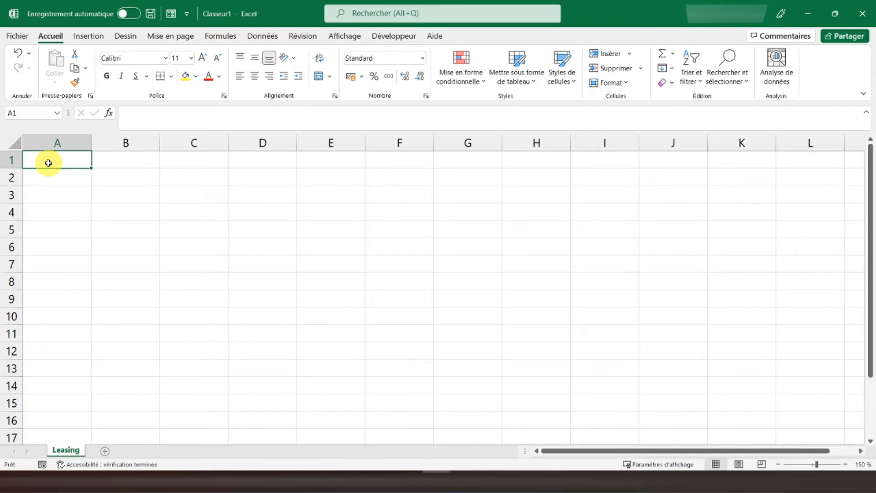
- Enter the title "Achat d'un véhicule en leasing" in cell A1 and make it bold and italic
{"action": "type", "text": "Achat d'un véhicule en leasing"}
{"action": "key", "text": "Return"}
{"action": "left_click", "coordinate": [48, 163]}
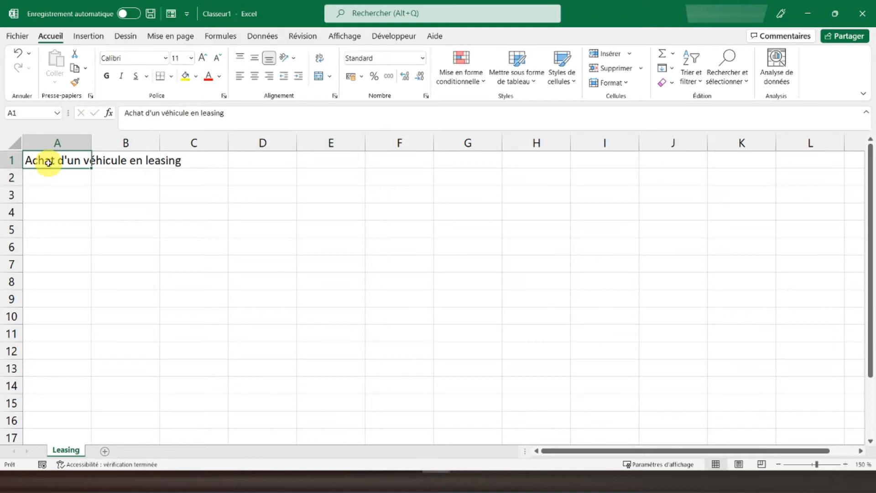
{"action": "left_click", "coordinate": [106, 76]}
{"action": "left_click", "coordinate": [122, 78]}
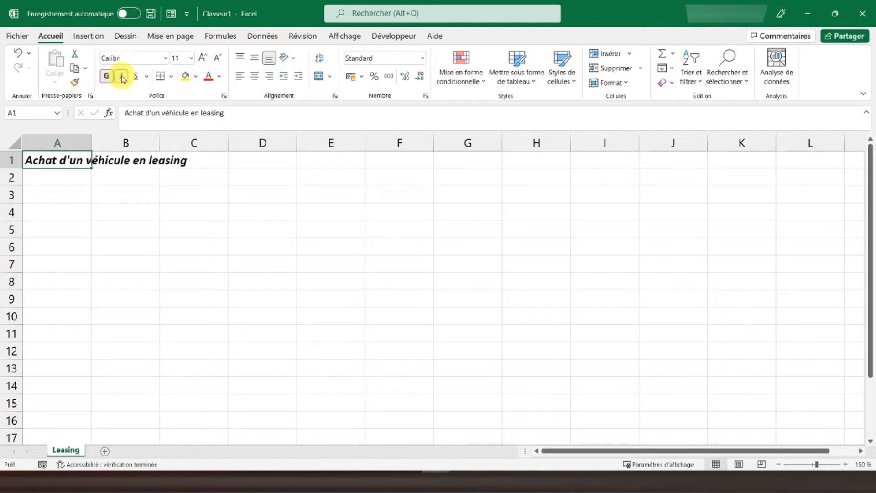
- Enter the headers "Proposition 1" in B2 and "Proposition 2" in C2, and fit both columns' widths to the text
{"action": "left_click", "coordinate": [134, 174]}
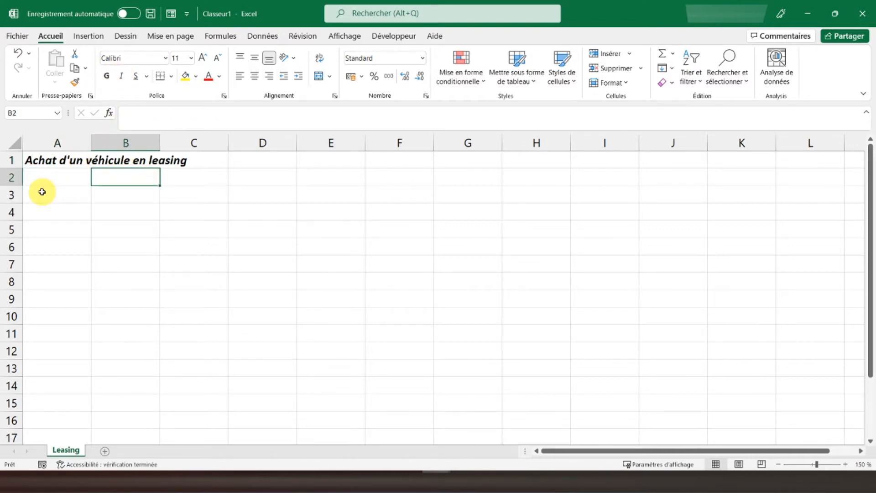
{"action": "type", "text": "Prop"}
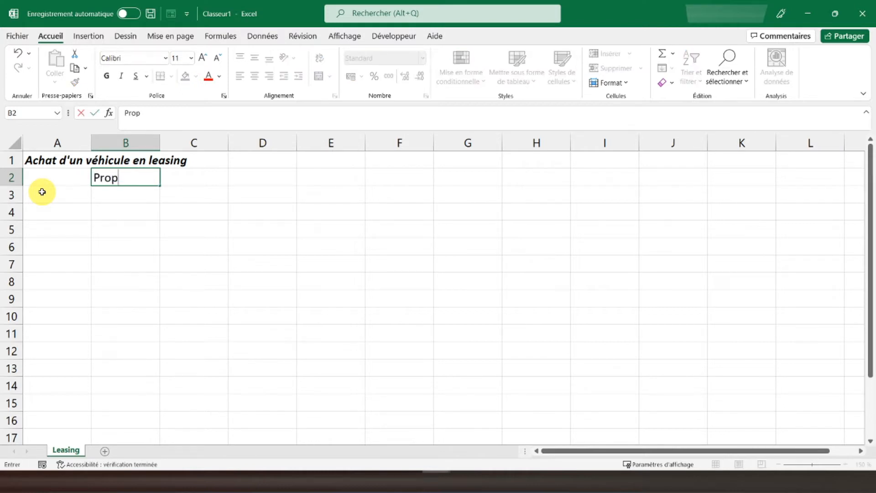
{"action": "type", "text": "osition 1"}
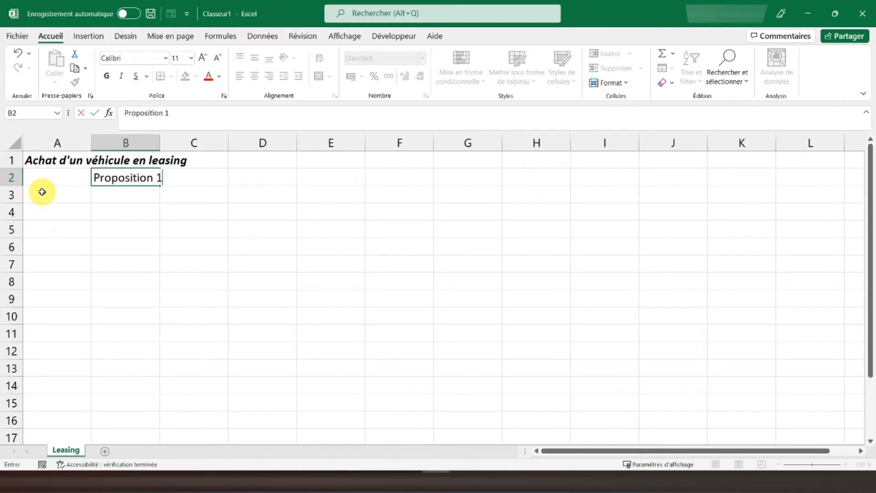
{"action": "key", "text": "Tab"}
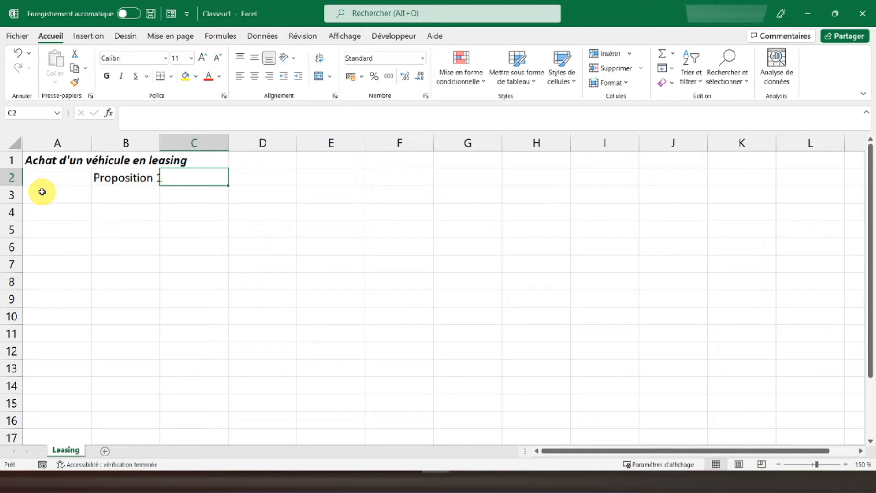
{"action": "type", "text": "Propos"}
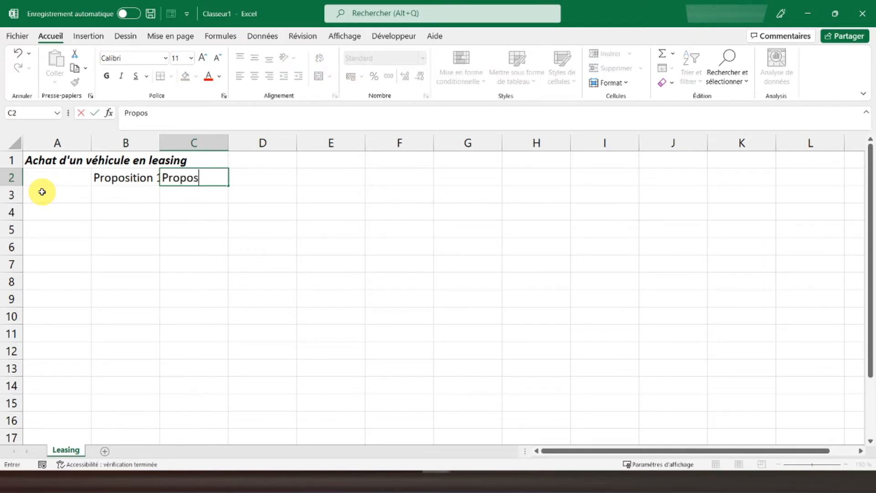
{"action": "type", "text": "ition 2"}
{"action": "left_click", "coordinate": [42, 191]}
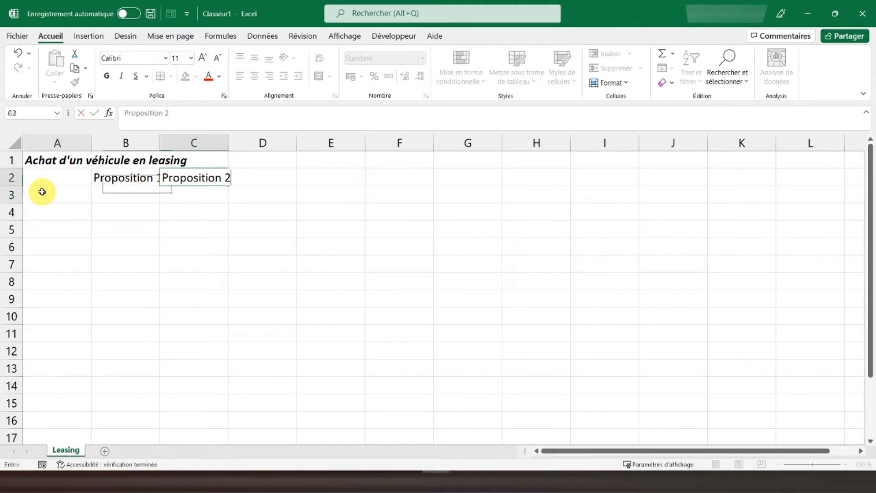
{"action": "double_click", "coordinate": [160, 142]}
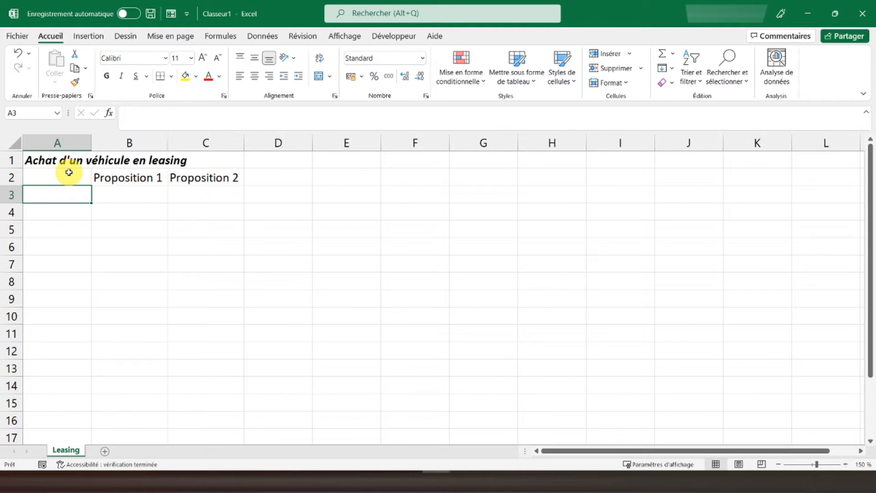
- Enter the label "Montant de l'achat TTC" in A3 and fit column A's width to its contents
{"action": "type", "text": "Mont"}
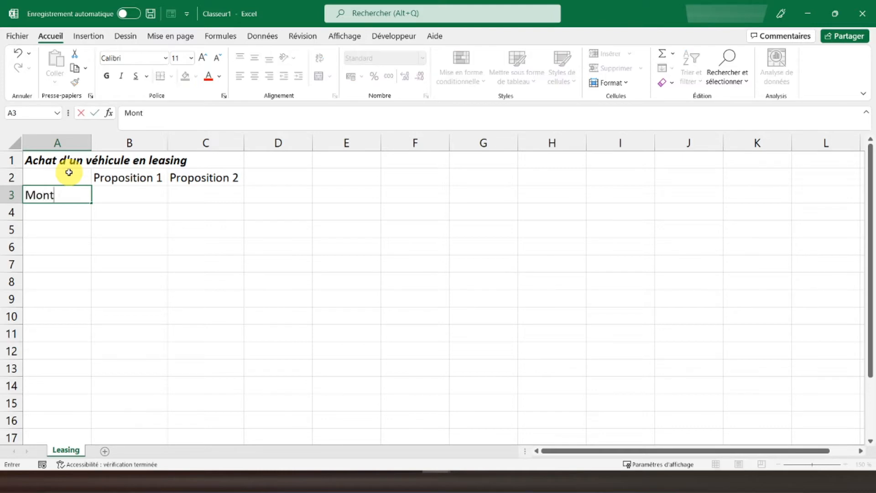
{"action": "type", "text": "ant de l'ach"}
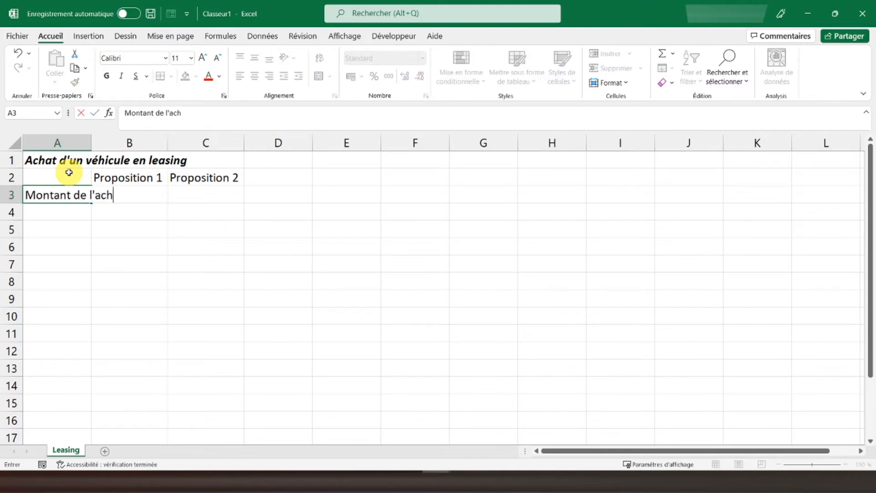
{"action": "type", "text": "at TTC"}
{"action": "key", "text": "Return"}
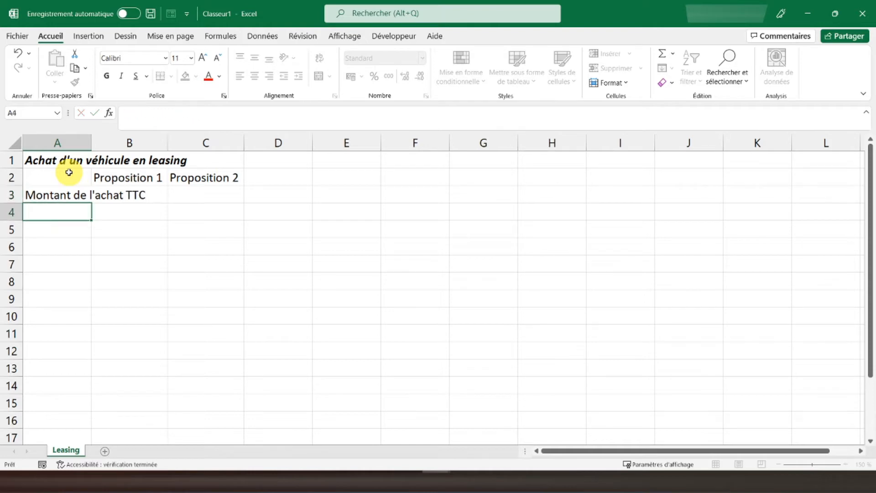
{"action": "double_click", "coordinate": [92, 142]}
- Make the label in A3 bold and add a colon at its end
{"action": "left_click", "coordinate": [90, 195]}
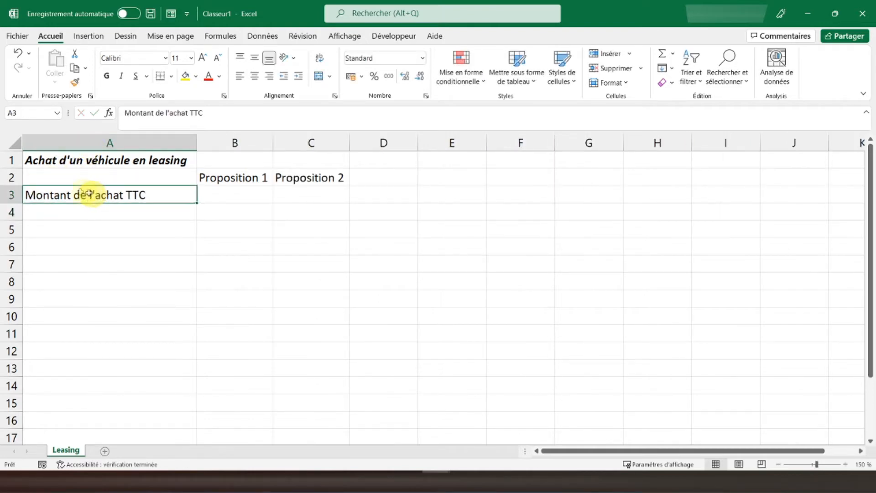
{"action": "left_click", "coordinate": [108, 77]}
{"action": "left_click", "coordinate": [247, 111]}
{"action": "type", "text": ":"}
{"action": "key", "text": "Return"}
- Enter a purchase amount of 56500 for both propositions in B3 and C3
{"action": "key", "text": "Up"}
{"action": "key", "text": "Right"}
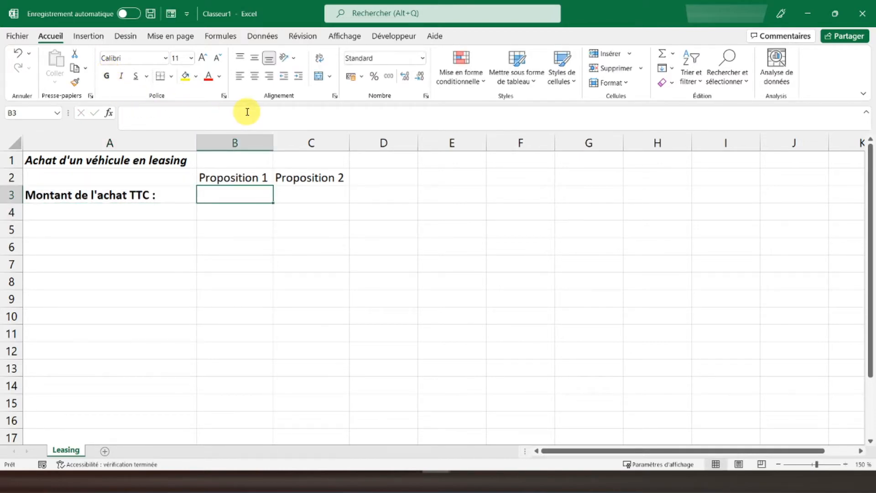
{"action": "type", "text": "56500"}
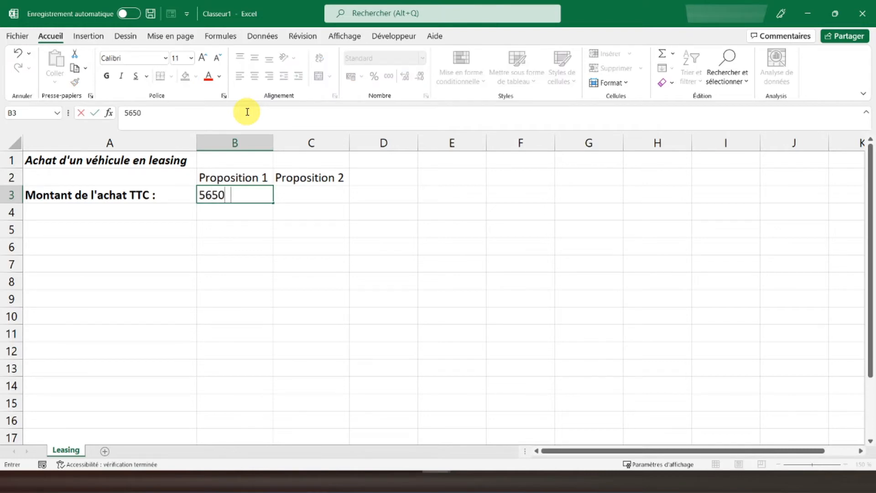
{"action": "key", "text": "Tab"}
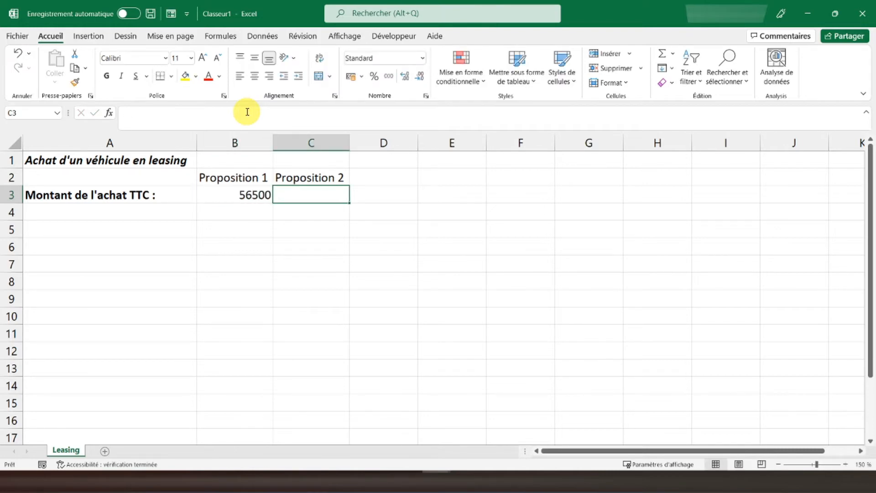
{"action": "type", "text": "56500"}
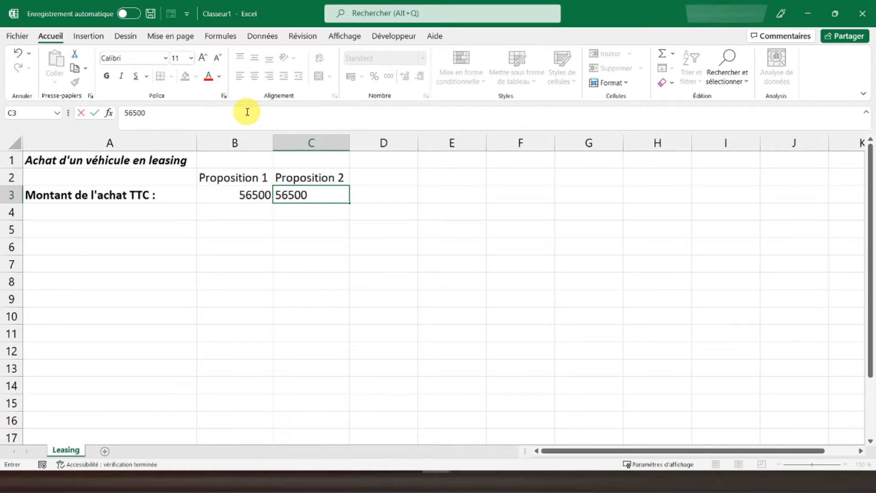
{"action": "key", "text": "shift+Tab"}
- Format the purchase amounts in B3:C3 as euro accounting values and make them bold
{"action": "key", "text": "shift+Right"}
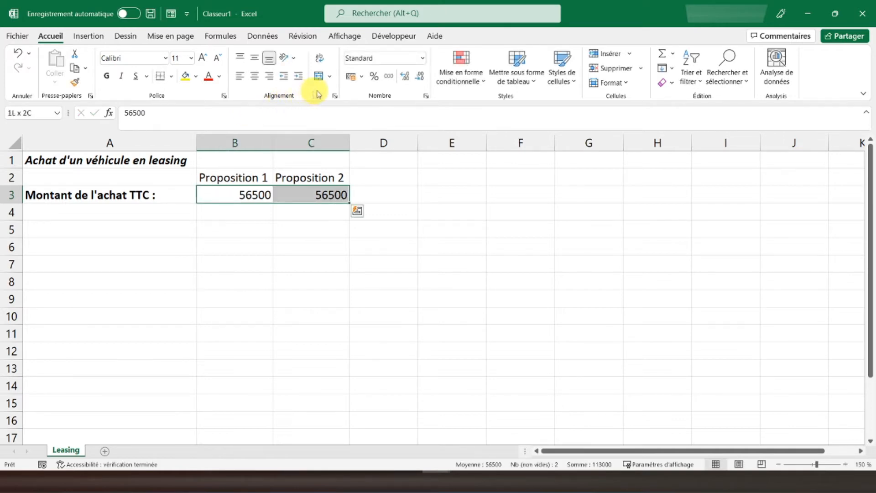
{"action": "left_click", "coordinate": [350, 82]}
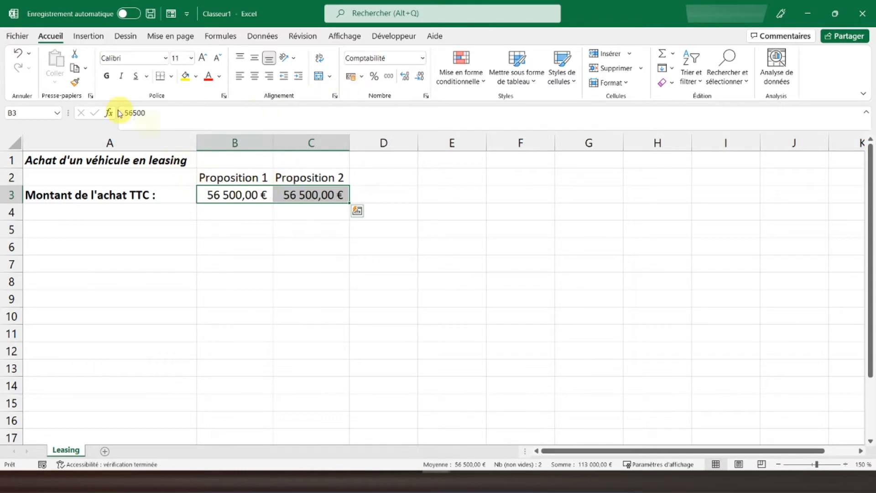
{"action": "left_click", "coordinate": [107, 79]}
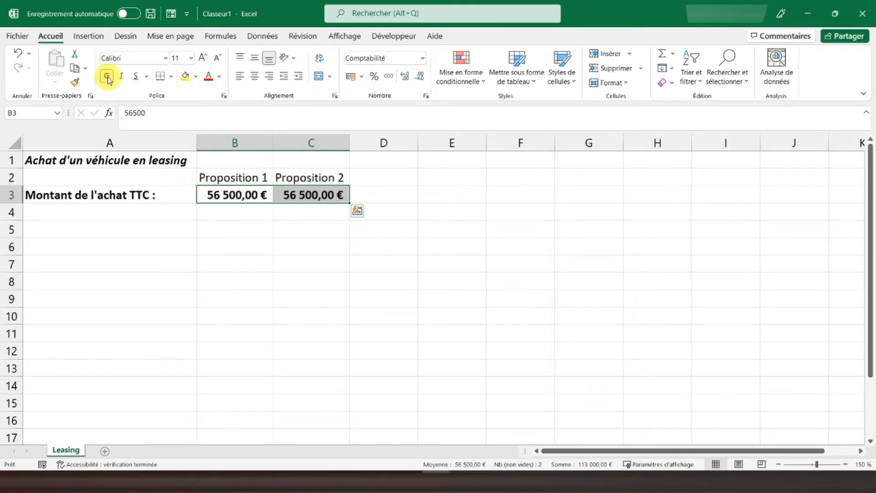
- Enter the label "Loyers mensuels TTC :" in cell A4
{"action": "left_click", "coordinate": [130, 208]}
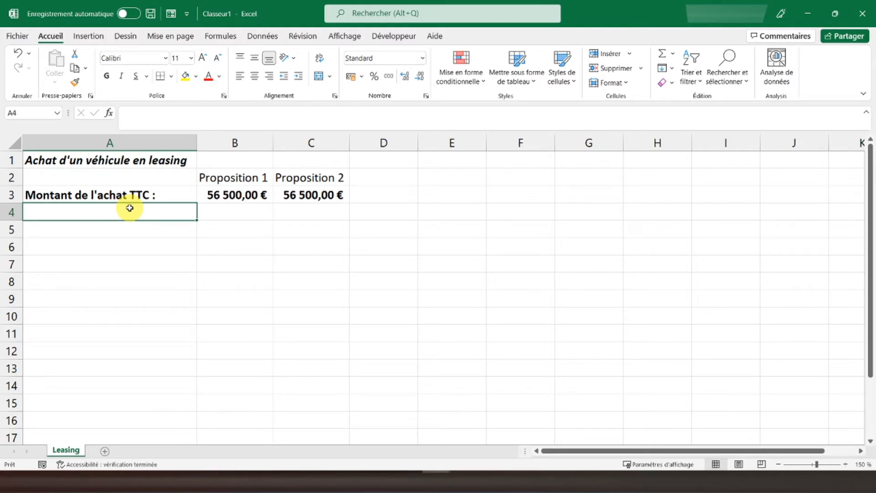
{"action": "type", "text": "L"}
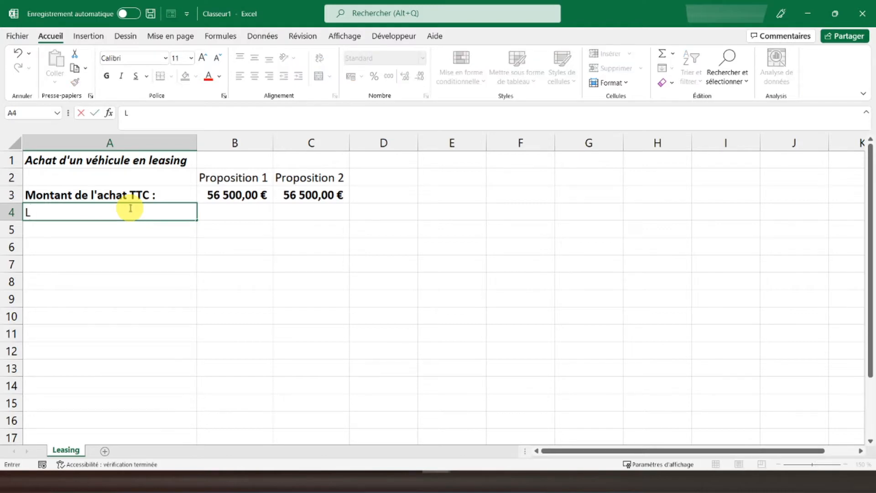
{"action": "type", "text": "oyers mensuels "}
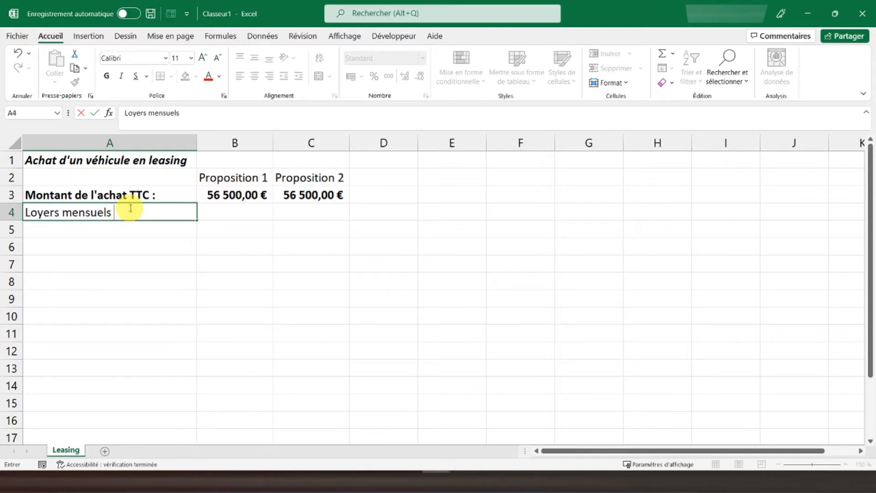
{"action": "type", "text": "TTC :"}
{"action": "key", "text": "Tab"}
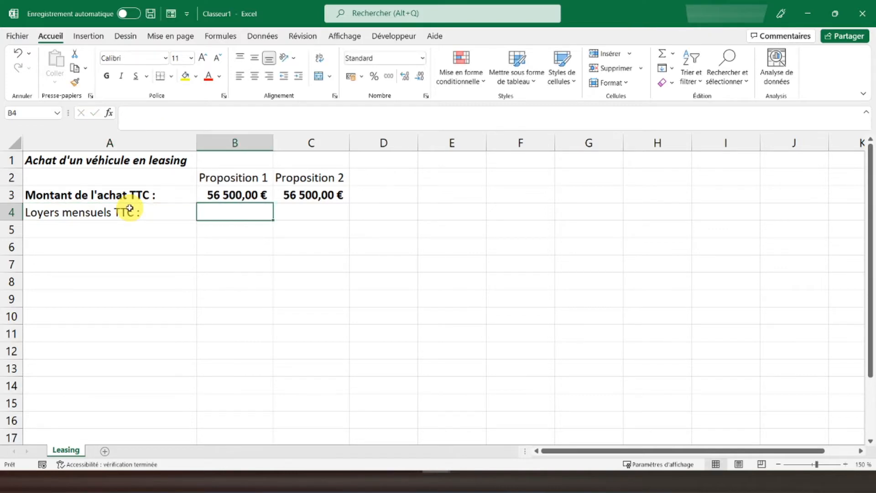
- Enter monthly rents of 1600 in B4 and 1300 in C4, and format both as euro accounting values
{"action": "type", "text": "1600"}
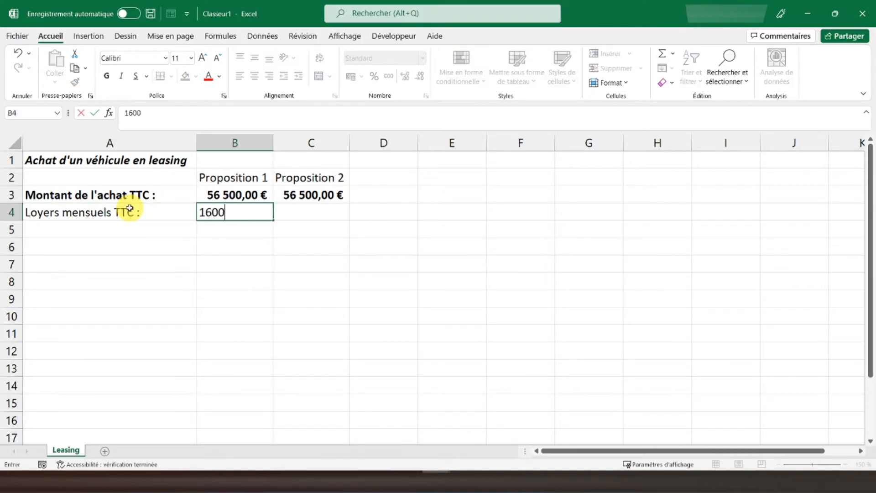
{"action": "key", "text": "Tab"}
{"action": "type", "text": "1300"}
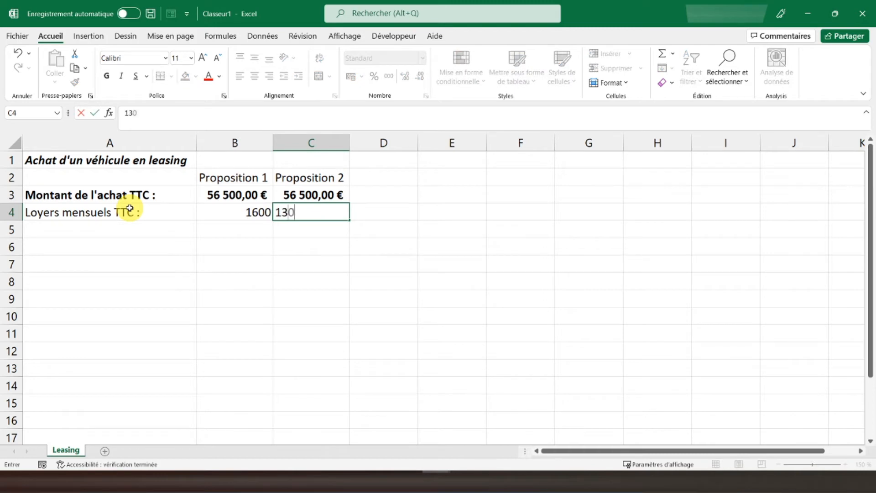
{"action": "key", "text": "Left"}
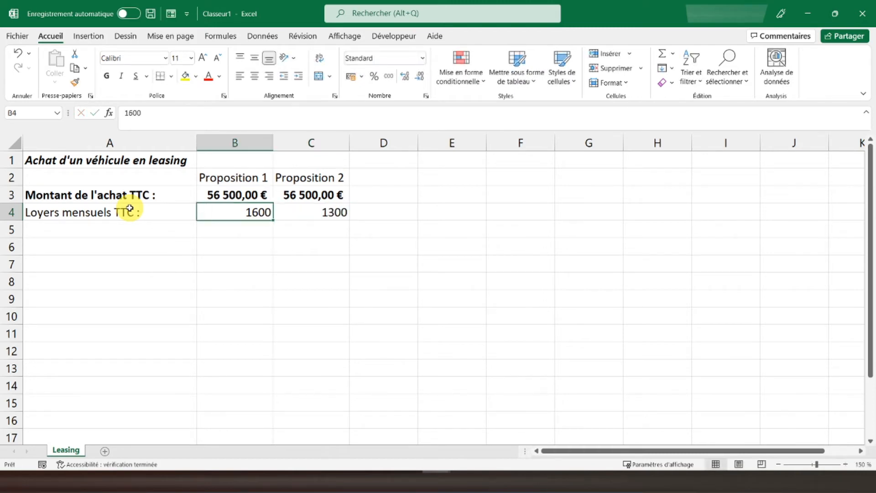
{"action": "key", "text": "shift+Right"}
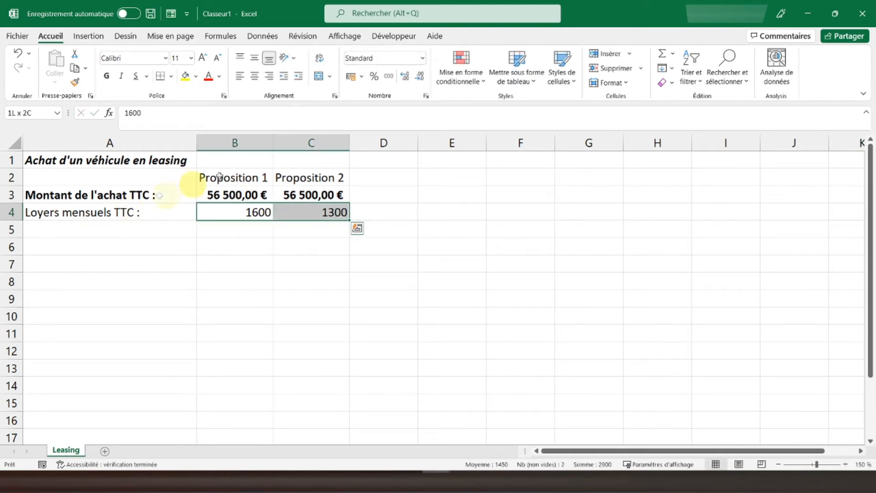
{"action": "left_click", "coordinate": [352, 76]}
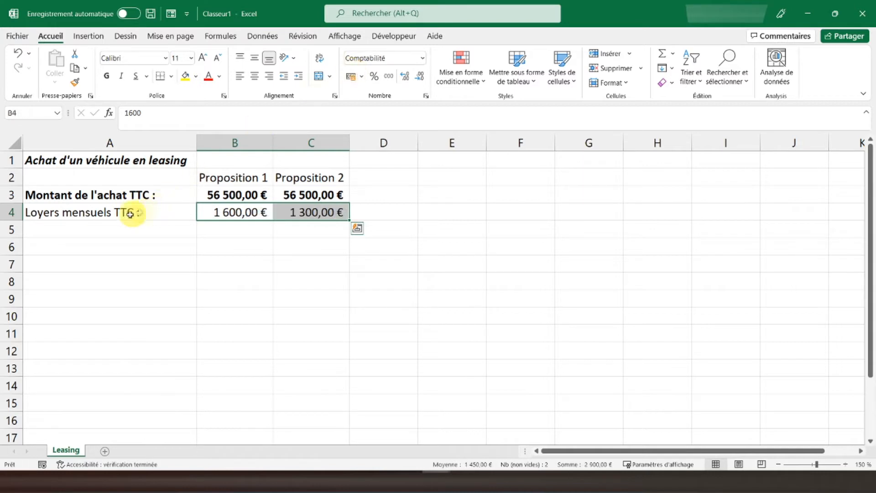
- Enter the label "Nombre de loyers :" in cell A5
{"action": "left_click", "coordinate": [117, 227]}
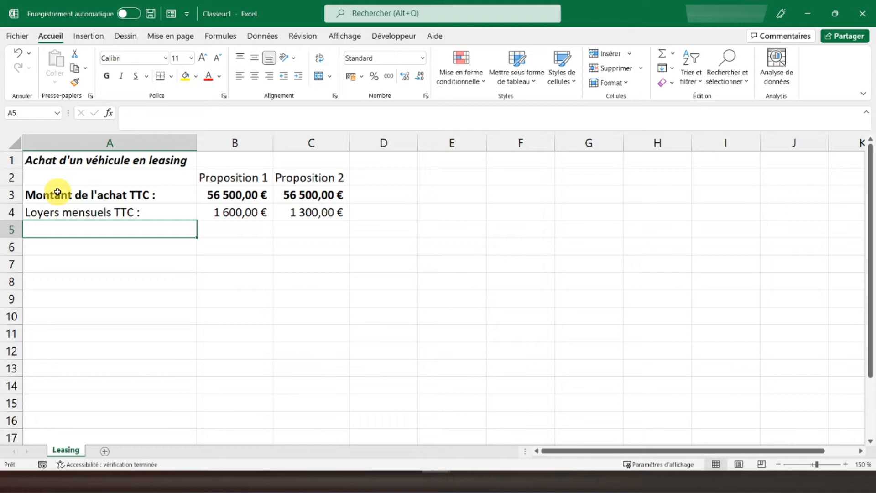
{"action": "type", "text": "Nomb"}
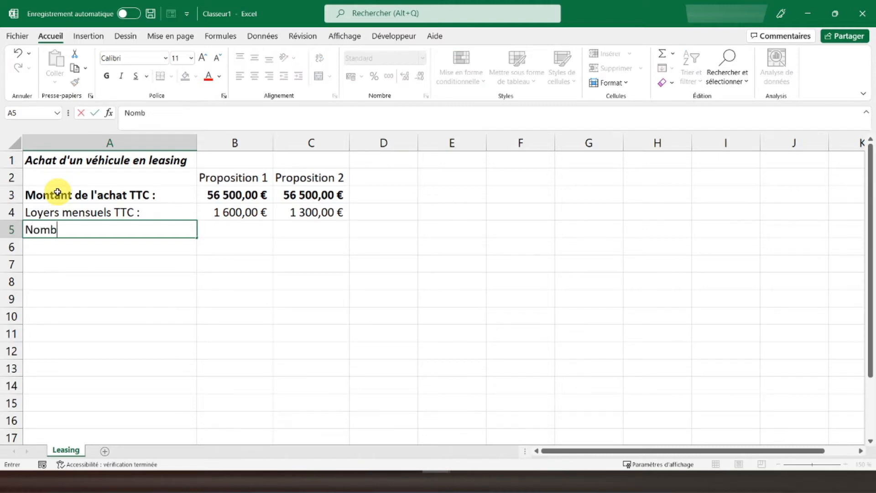
{"action": "type", "text": "re de loyers"}
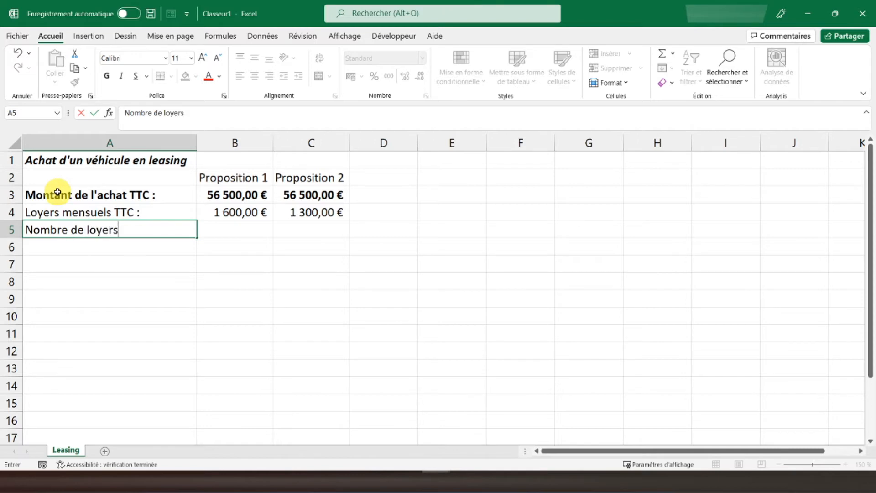
{"action": "type", "text": " :"}
{"action": "key", "text": "Tab"}
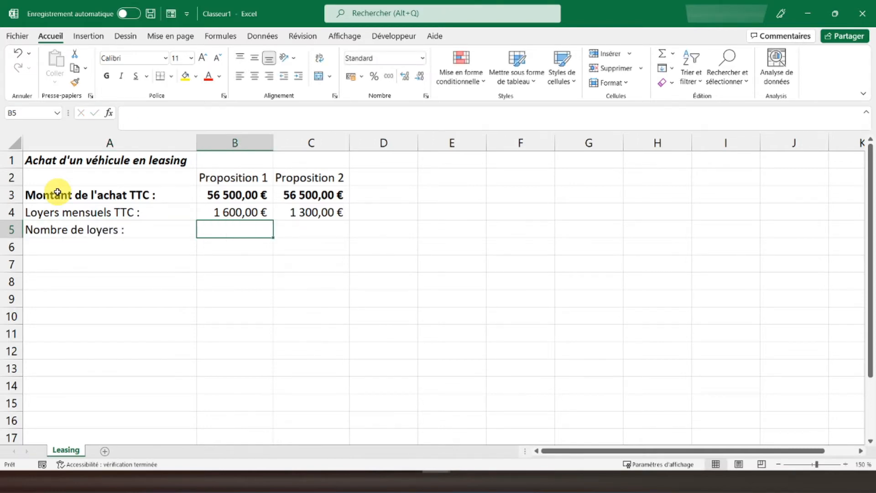
- Enter 36 in B5 and 48 in C5 as the number of rents for the two propositions
{"action": "type", "text": "36"}
{"action": "key", "text": "Tab"}
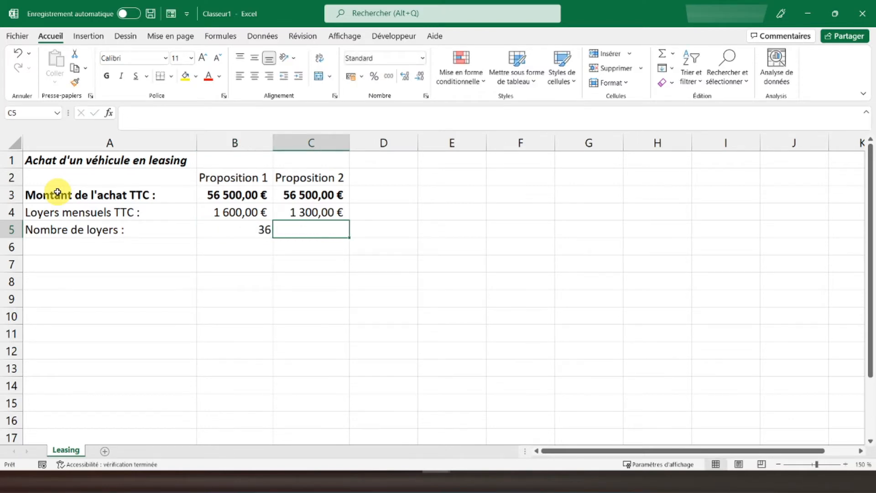
{"action": "type", "text": "48"}
{"action": "key", "text": "Left"}
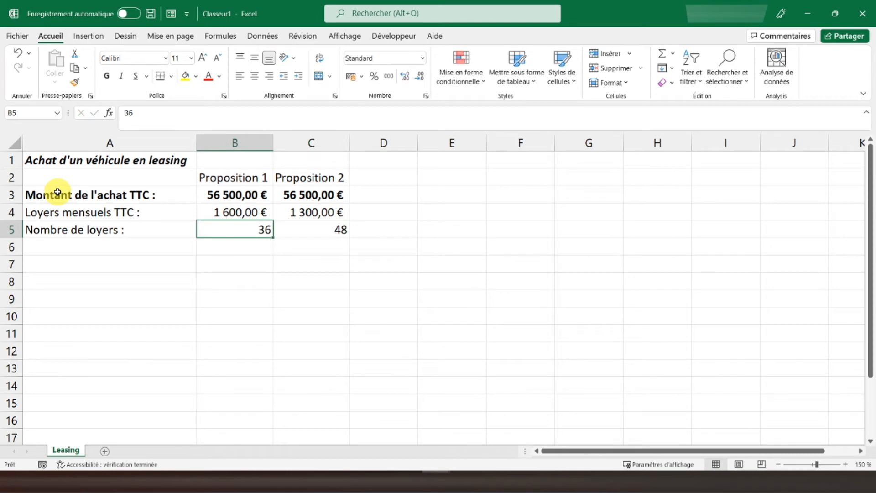
- Apply a custom number format to B5:C5 that shows whole numbers followed by " mois"
{"action": "key", "text": "shift+Right"}
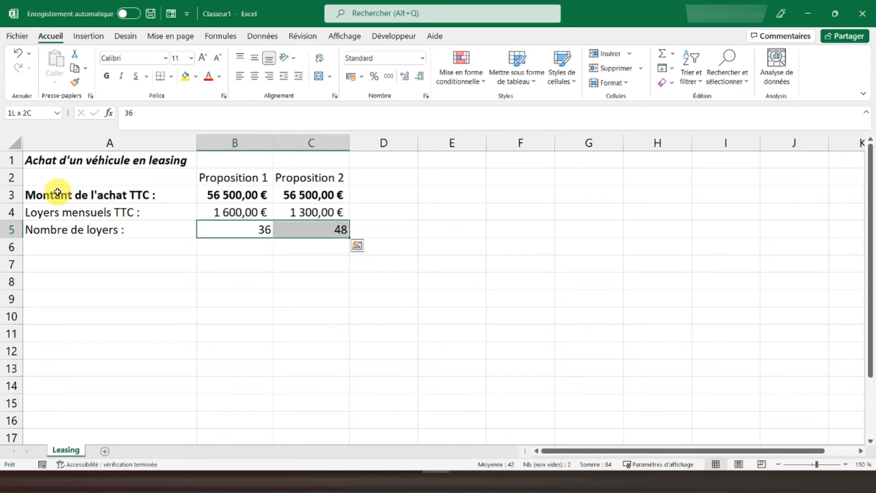
{"action": "right_click", "coordinate": [230, 228]}
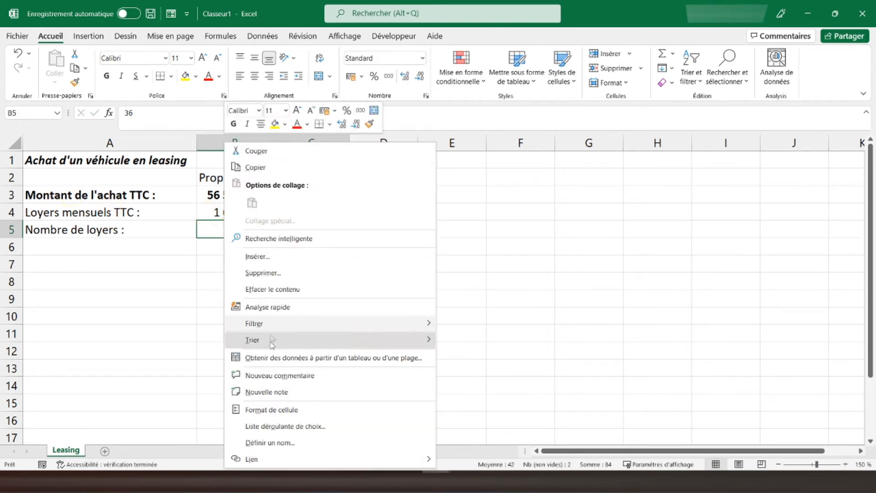
{"action": "left_click", "coordinate": [263, 410]}
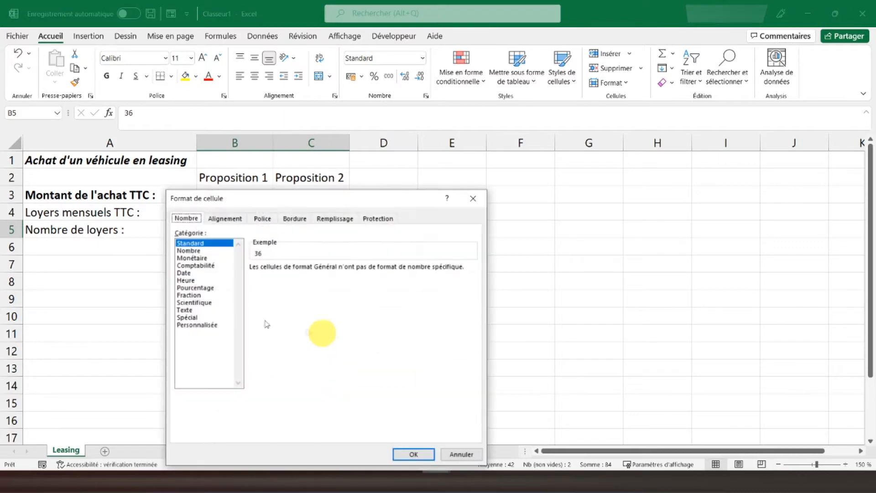
{"action": "left_click", "coordinate": [208, 325]}
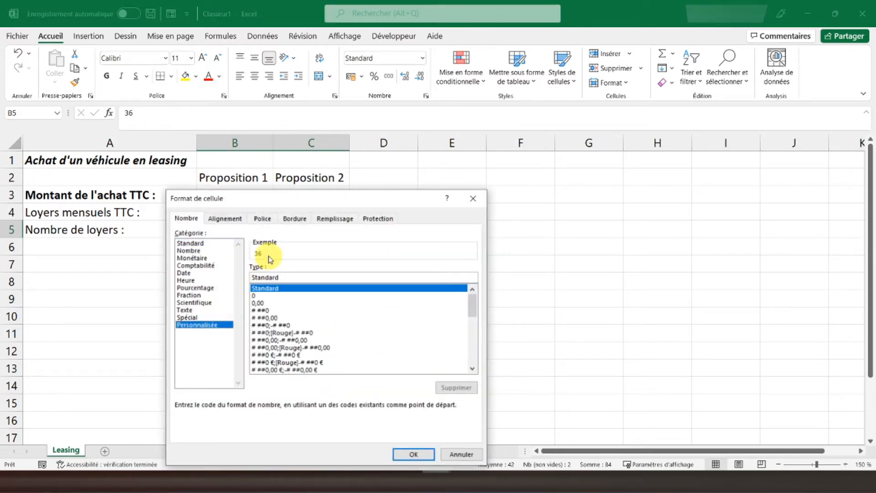
{"action": "left_click", "coordinate": [270, 295]}
{"action": "left_click", "coordinate": [274, 279]}
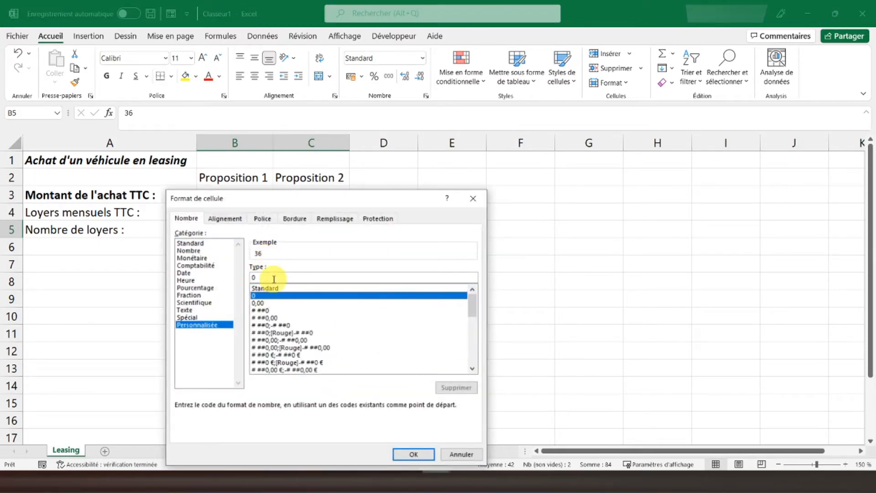
{"action": "type", "text": "\""}
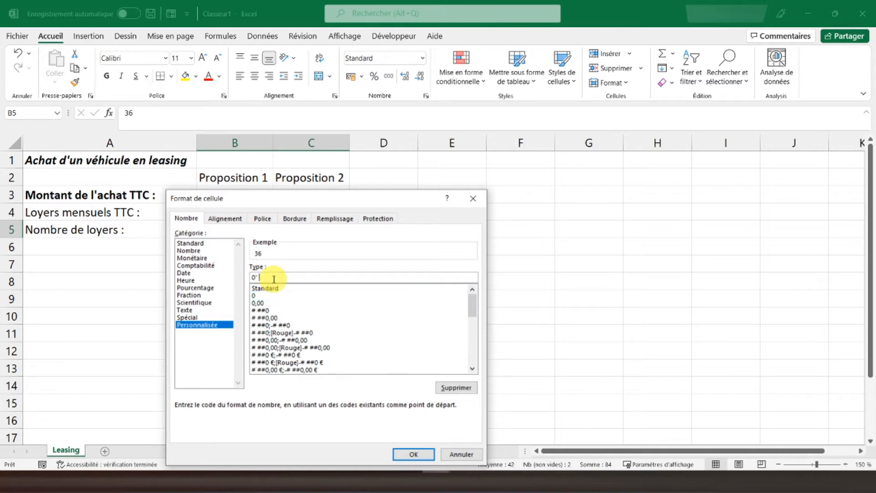
{"action": "type", "text": " mois"}
{"action": "key", "text": "Return"}
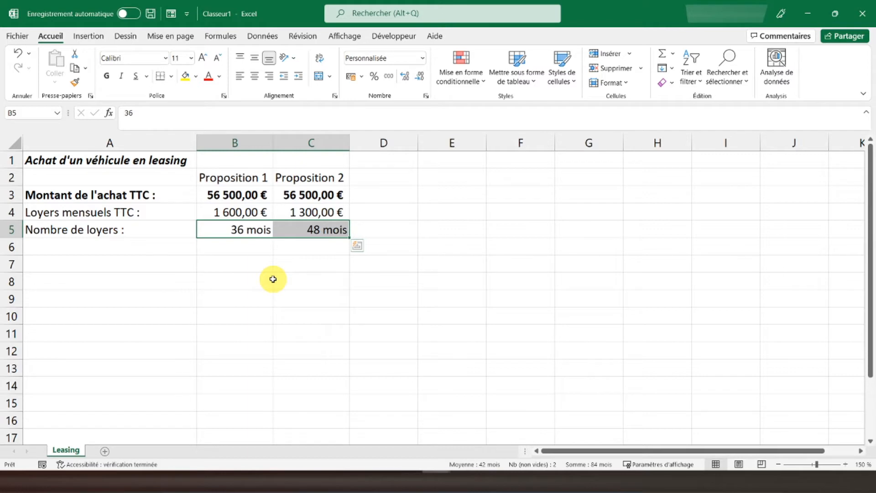
{"action": "left_click", "coordinate": [226, 234]}
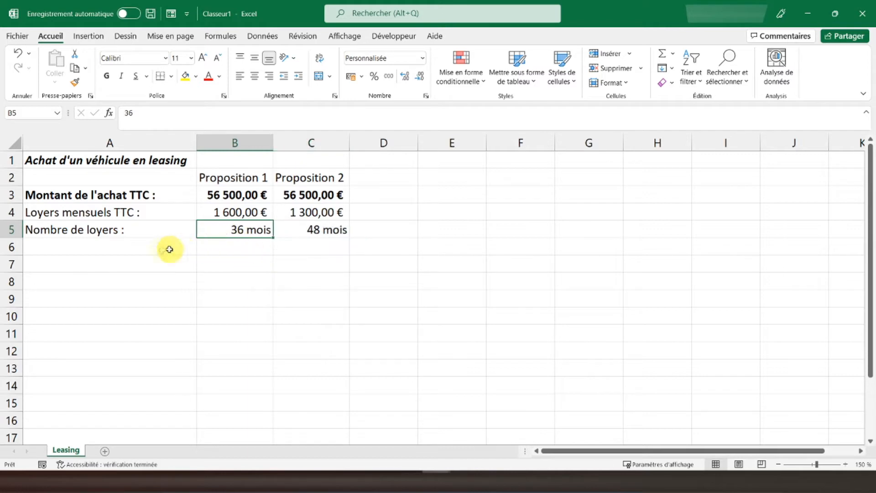
- Enter the label "Montant des loyers TTC :" in cell A6 and make it bold
{"action": "left_click", "coordinate": [154, 251]}
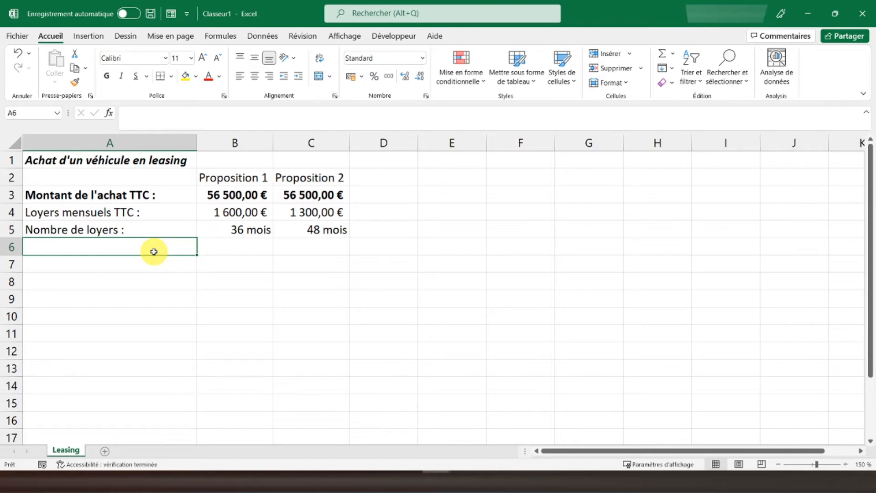
{"action": "type", "text": "Montant de "}
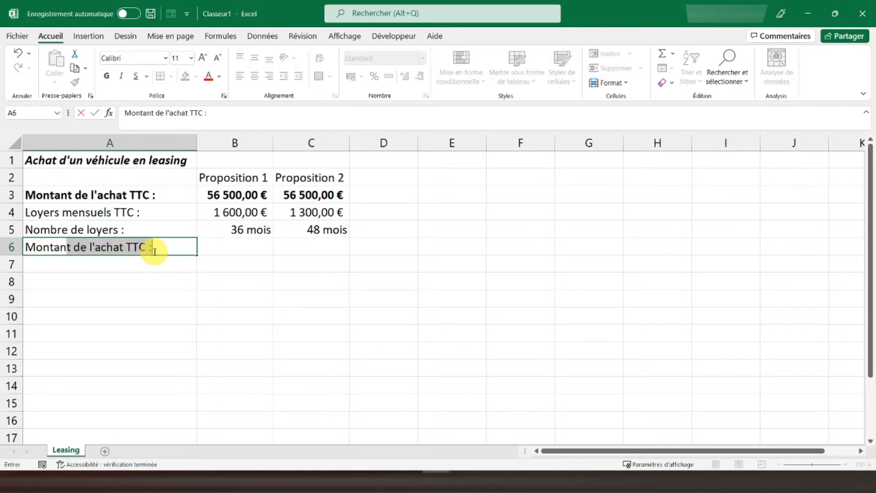
{"action": "type", "text": "s loyers"}
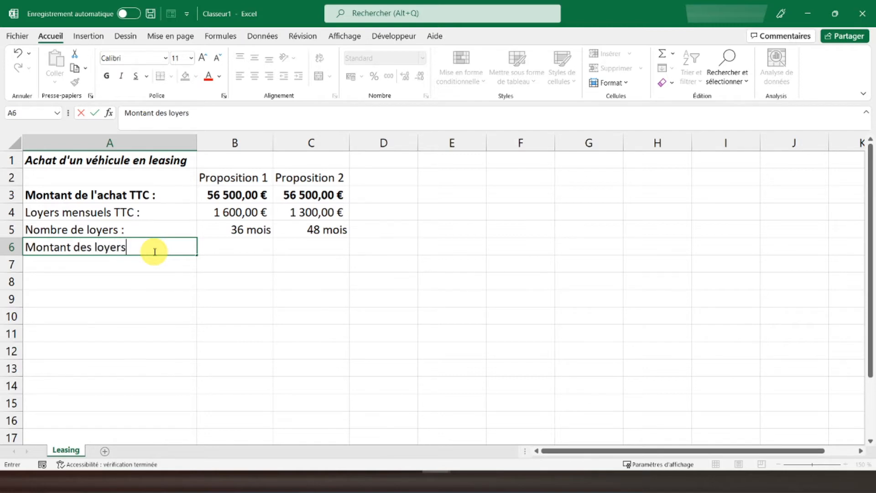
{"action": "type", "text": " :"}
{"action": "key", "text": "ctrl+Return"}
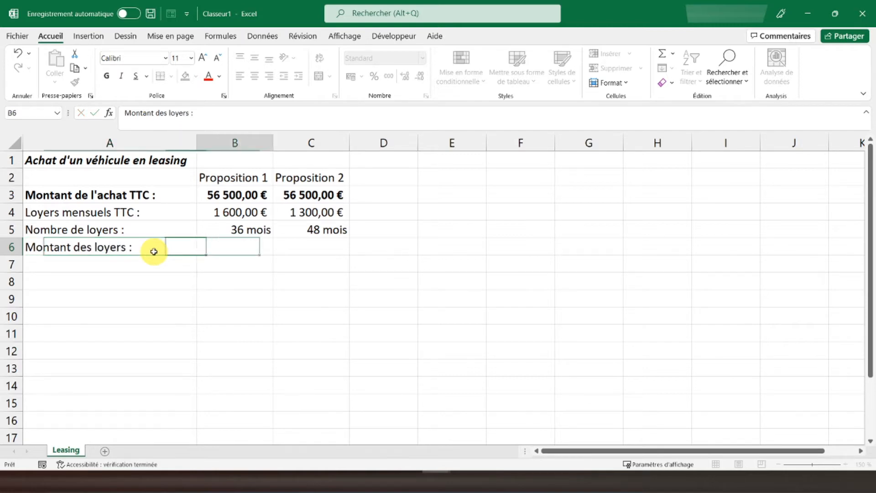
{"action": "left_click", "coordinate": [190, 112]}
{"action": "type", "text": "TTC"}
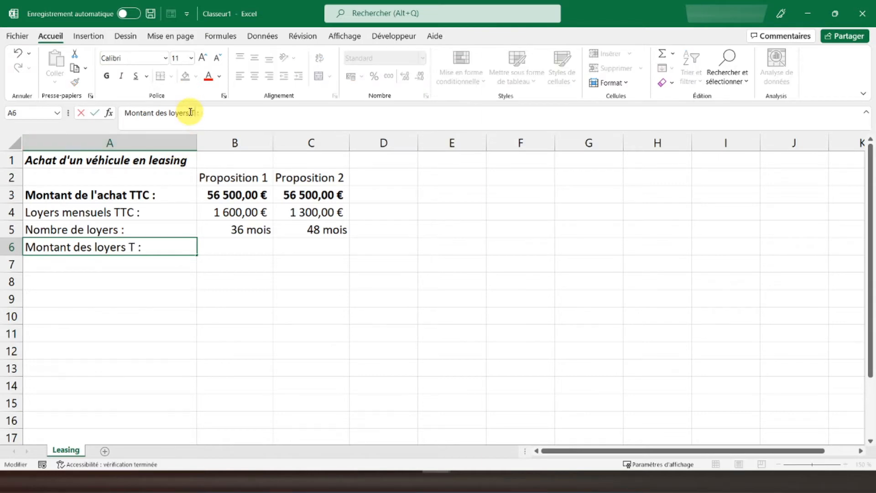
{"action": "key", "text": "Return"}
{"action": "key", "text": "Up"}
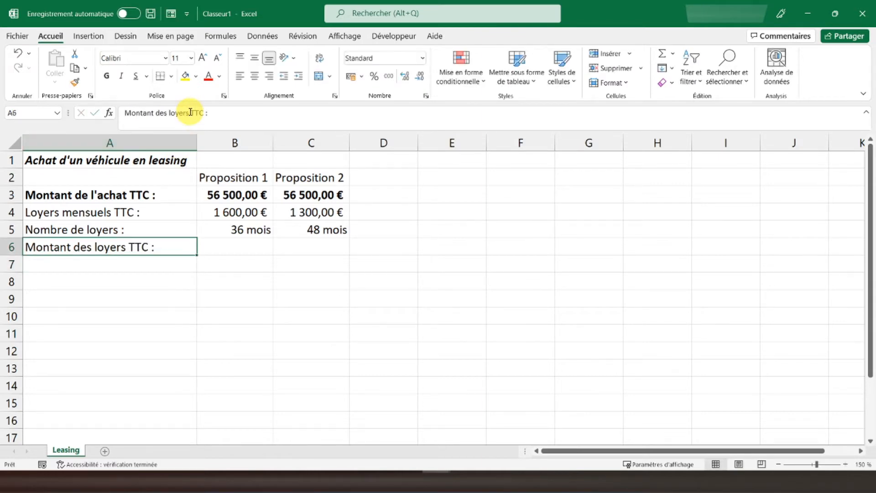
{"action": "left_click", "coordinate": [106, 76]}
- Calculate the total rents of Proposition 1 in B6 with the formula =B4*B5
{"action": "left_click", "coordinate": [239, 245]}
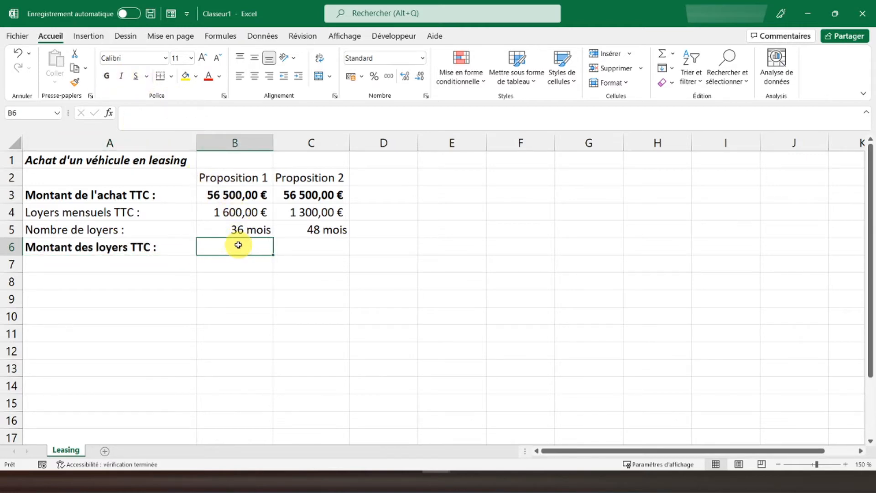
{"action": "type", "text": "="}
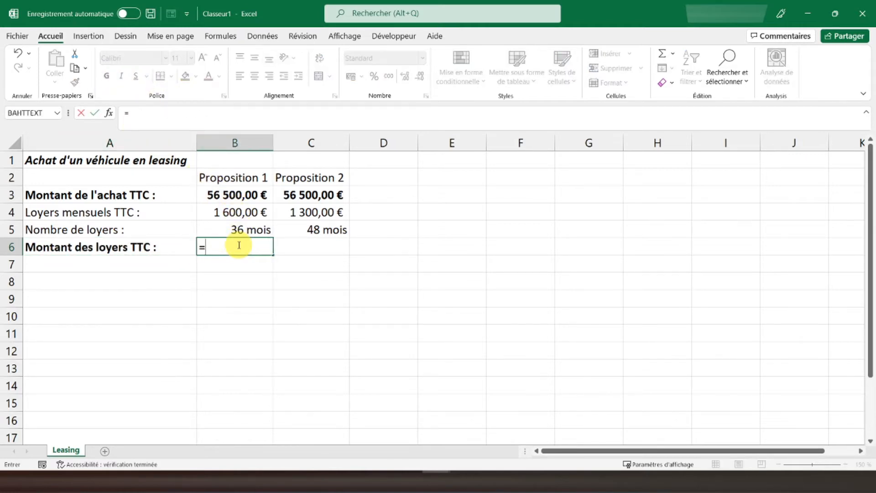
{"action": "key", "text": "Up"}
{"action": "key", "text": "Up"}
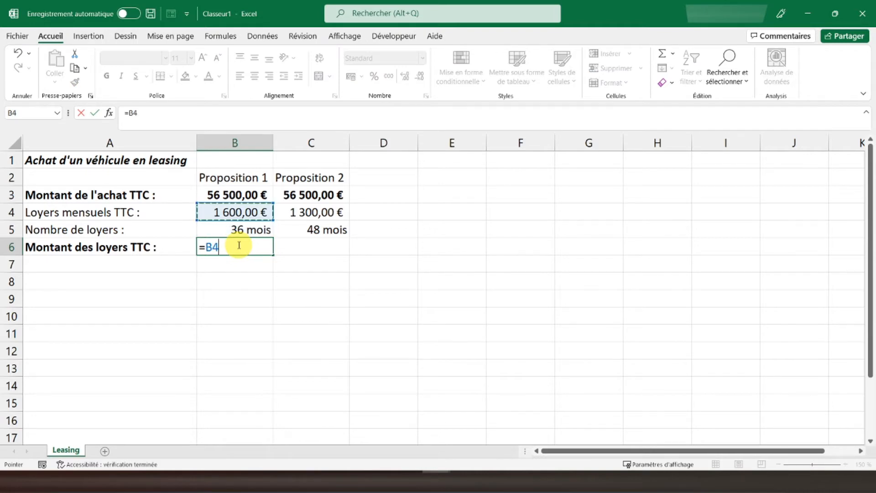
{"action": "type", "text": "*"}
{"action": "key", "text": "Up"}
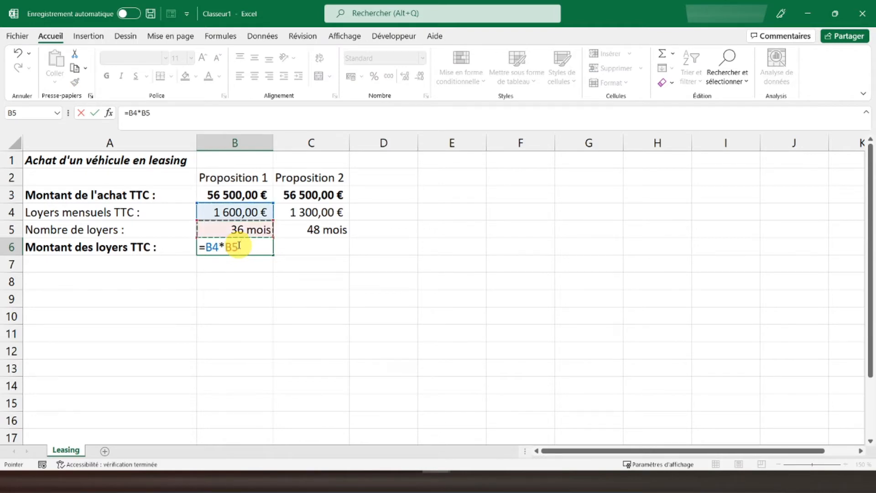
{"action": "key", "text": "Return"}
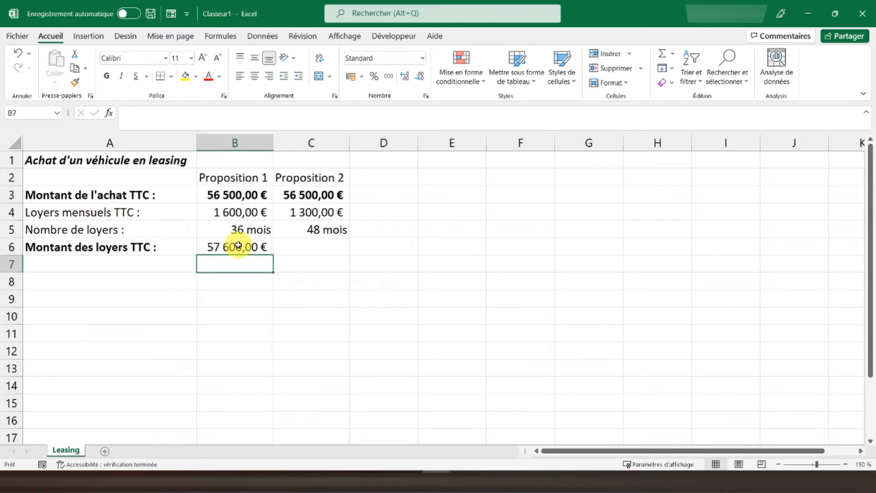
- Make the total rents in B6 bold and copy its formula across to C6
{"action": "left_click", "coordinate": [238, 245]}
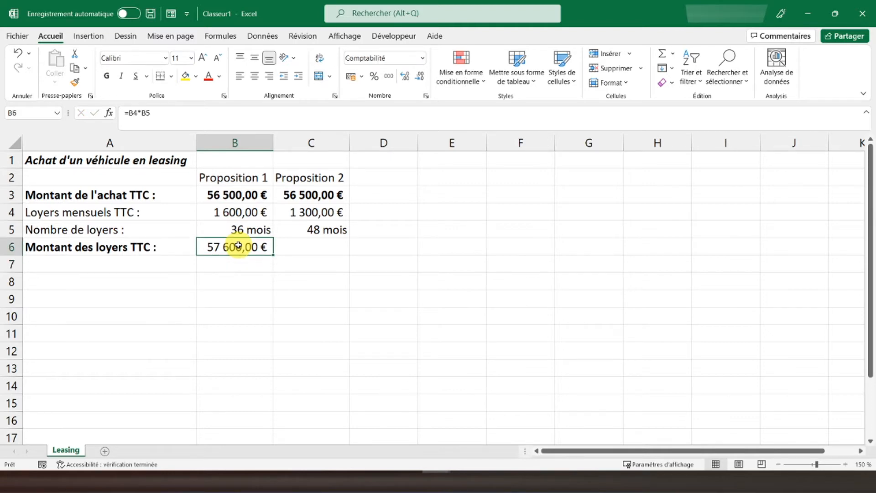
{"action": "left_click", "coordinate": [106, 75]}
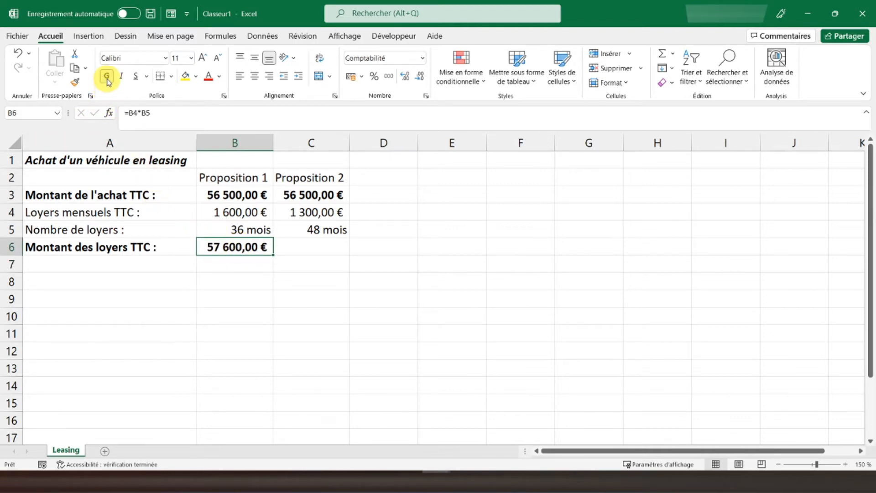
{"action": "left_click_drag", "start_coordinate": [273, 255], "coordinate": [348, 254]}
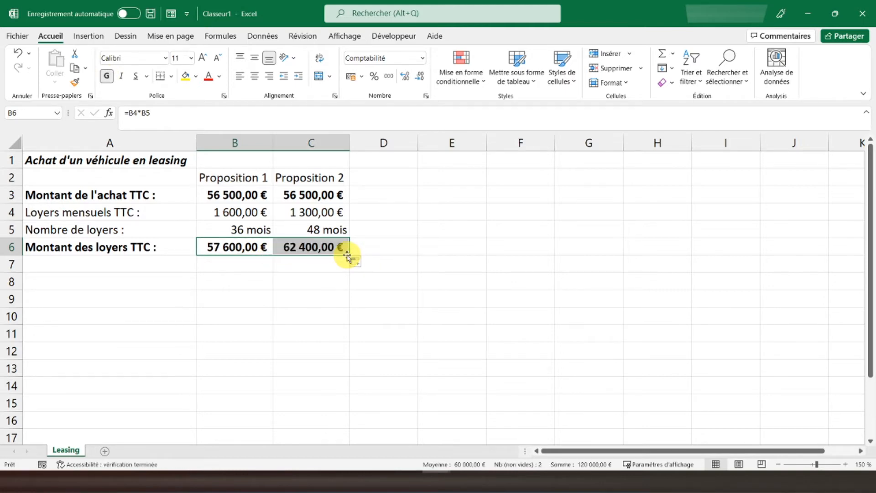
{"action": "left_click", "coordinate": [264, 248]}
- Enter the label "Frais de montage du dossier :" in cell A7
{"action": "left_click", "coordinate": [125, 263]}
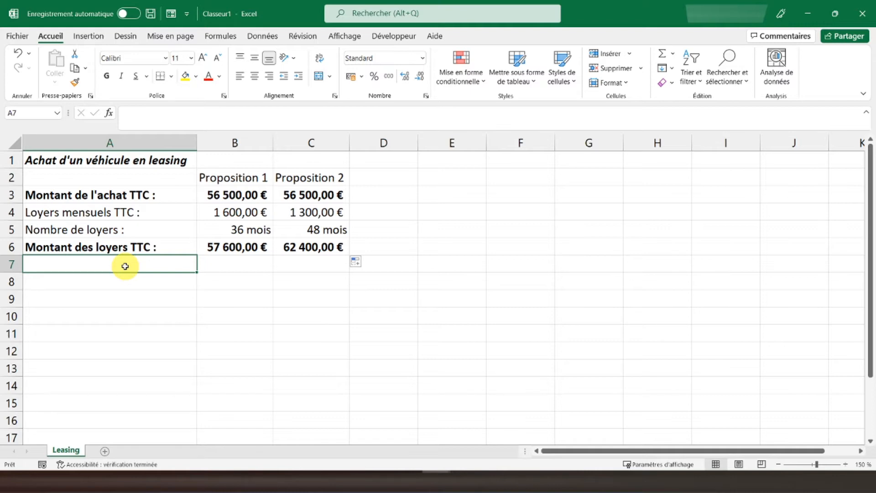
{"action": "type", "text": "Frai"}
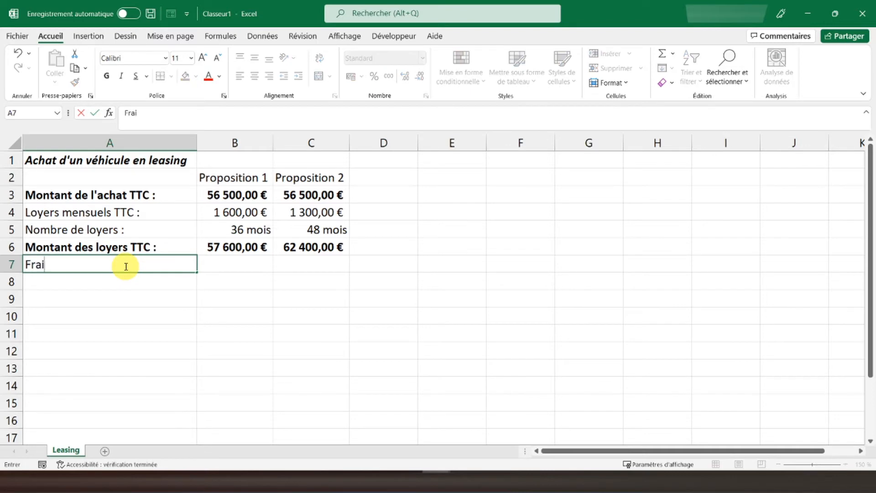
{"action": "type", "text": "s de montant"}
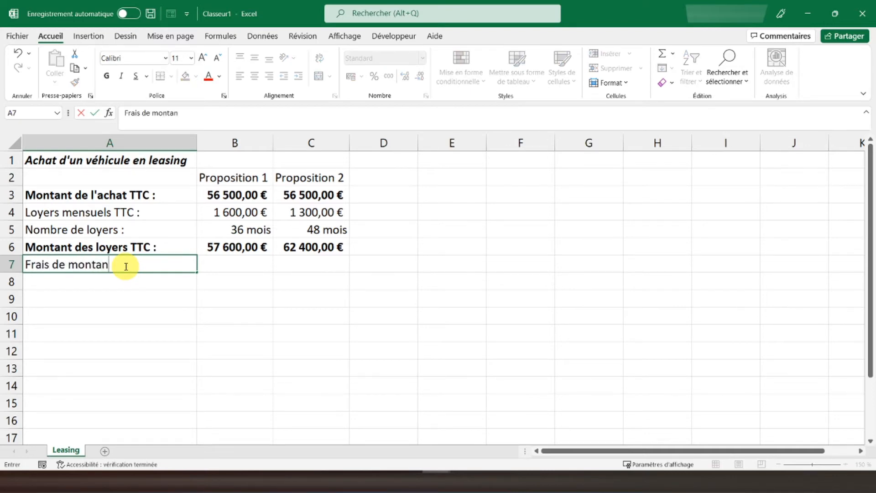
{"action": "key", "text": "BackSpace"}
{"action": "key", "text": "BackSpace"}
{"action": "type", "text": "ge du dossier :"}
{"action": "key", "text": "Return"}
- Enter file setup fees of 500 in B7 and 20 in C7
{"action": "key", "text": "Up"}
{"action": "key", "text": "Right"}
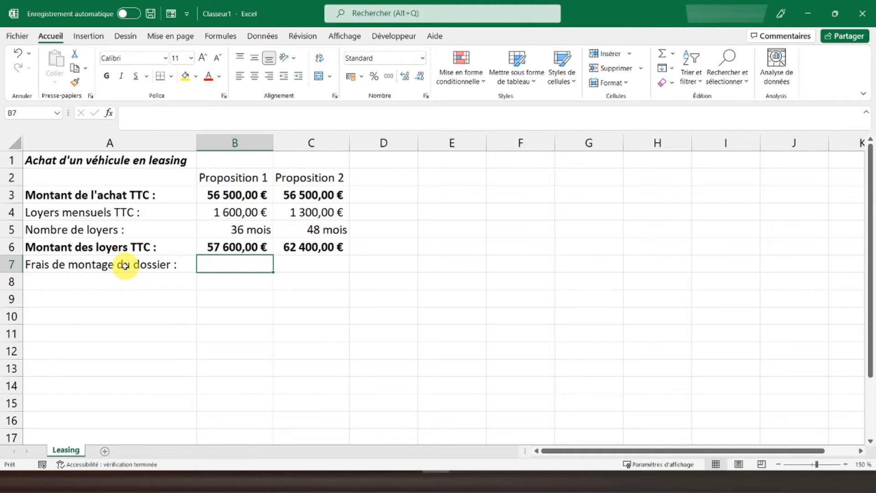
{"action": "type", "text": "500"}
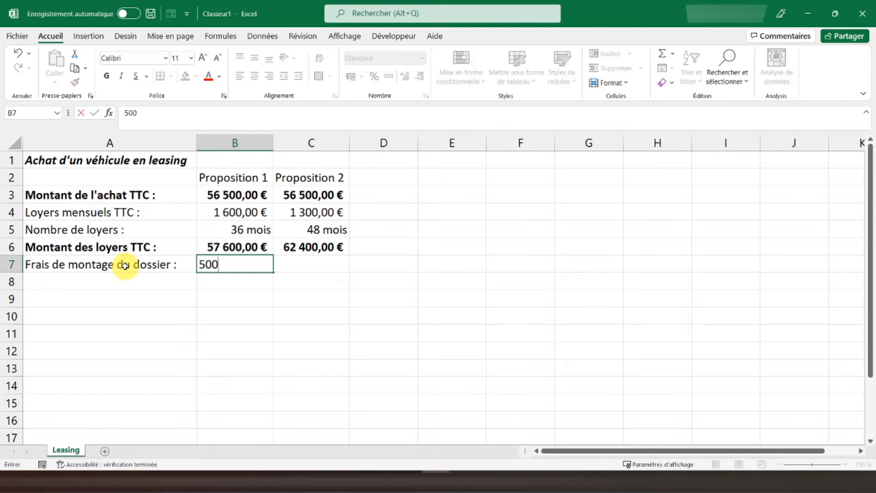
{"action": "key", "text": "Tab"}
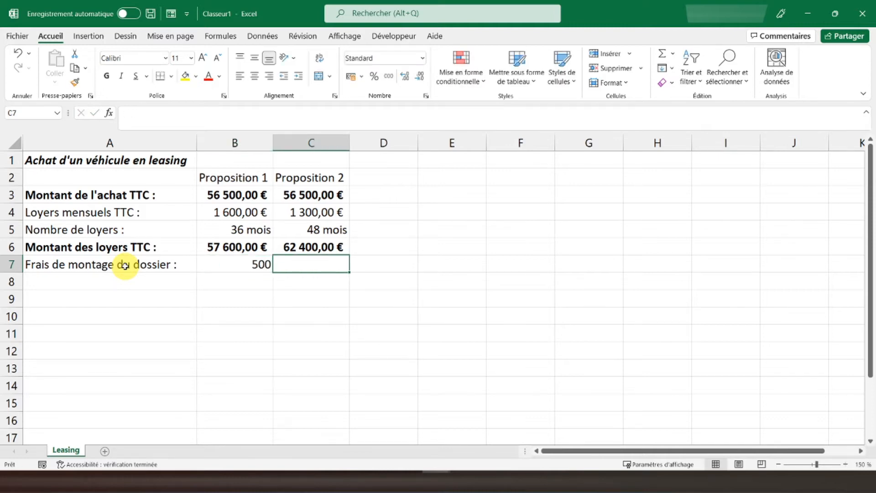
{"action": "type", "text": "20"}
{"action": "key", "text": "shift+Tab"}
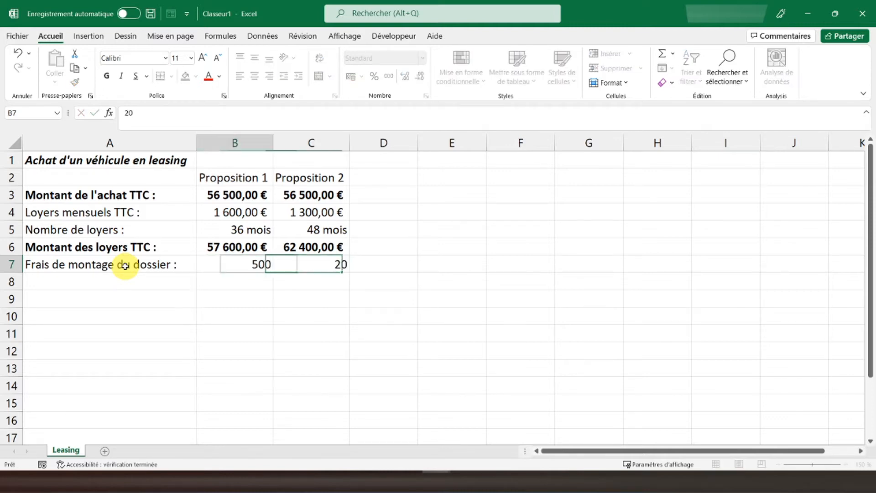
- Apply the euro accounting number format to the file setup fees in B7:C7
{"action": "key", "text": "shift+Right"}
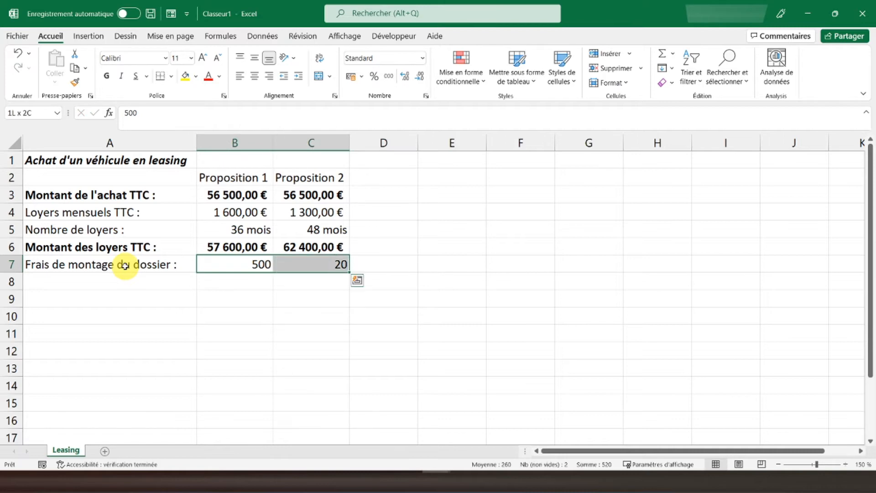
{"action": "left_click", "coordinate": [350, 77]}
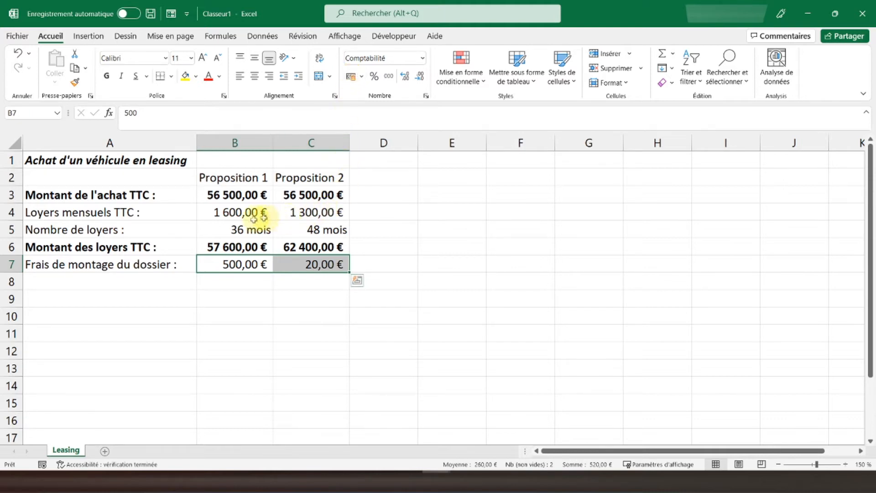
- Enter the residual values 600 in B8 for Proposition 1 and 2000 in C8 for Proposition 2
{"action": "left_click", "coordinate": [114, 277]}
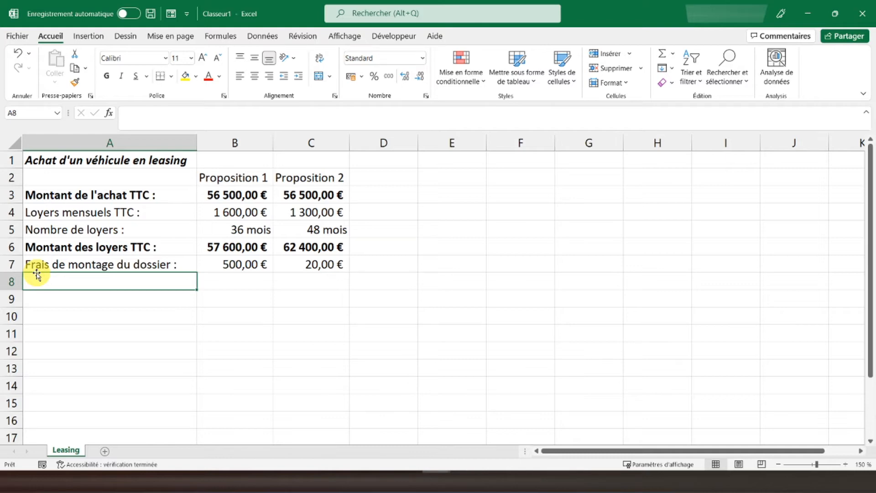
{"action": "type", "text": "6"}
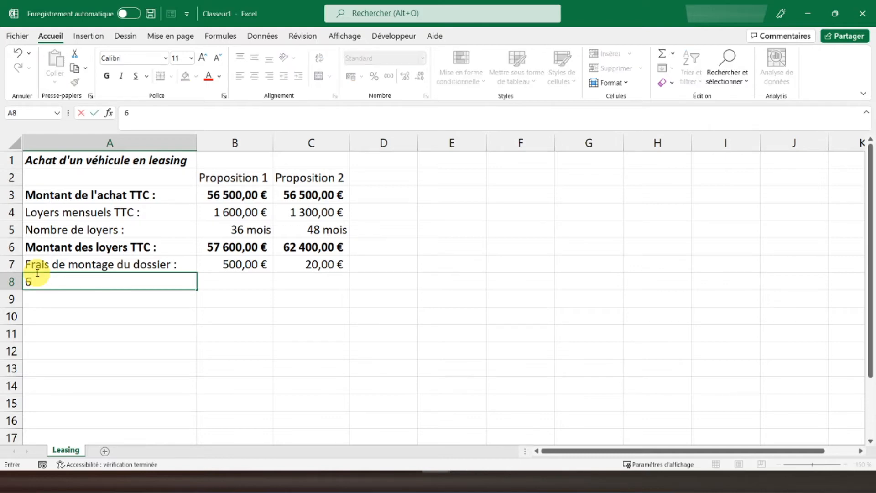
{"action": "key", "text": "BackSpace"}
{"action": "key", "text": "Tab"}
{"action": "type", "text": "600"}
{"action": "key", "text": "Tab"}
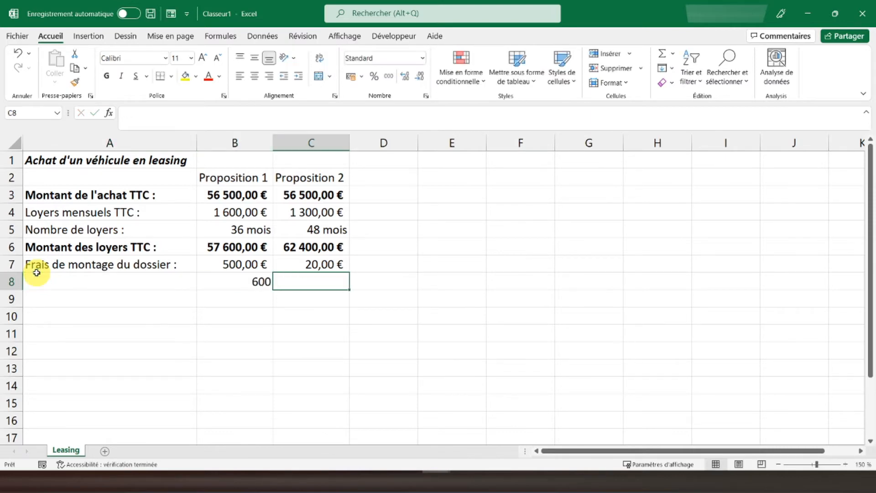
{"action": "type", "text": "2000"}
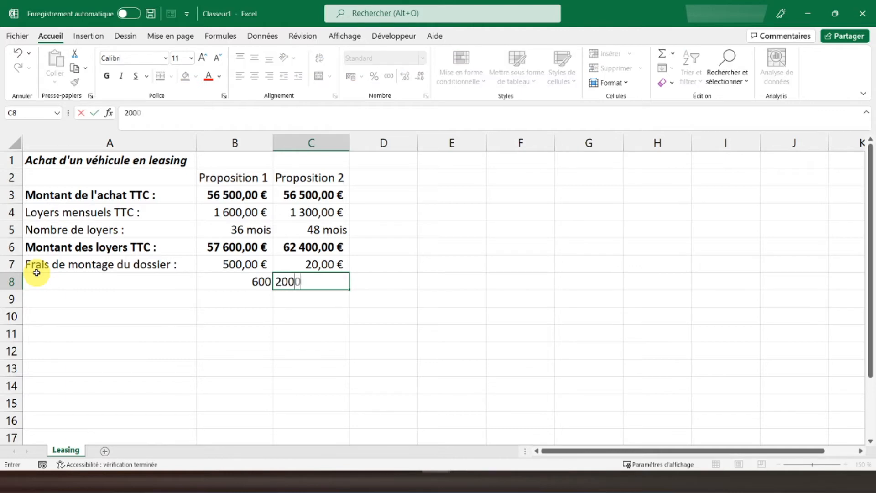
{"action": "key", "text": "shift+Tab"}
- Label row 8 in cell A8 as "Valeur résiduelle TTC :"
{"action": "key", "text": "shift+Tab"}
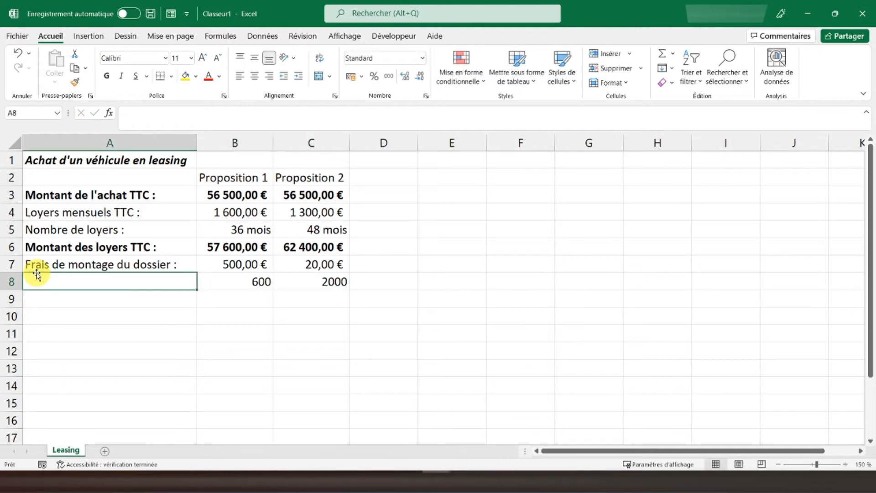
{"action": "type", "text": "Valeur résiduelle :"}
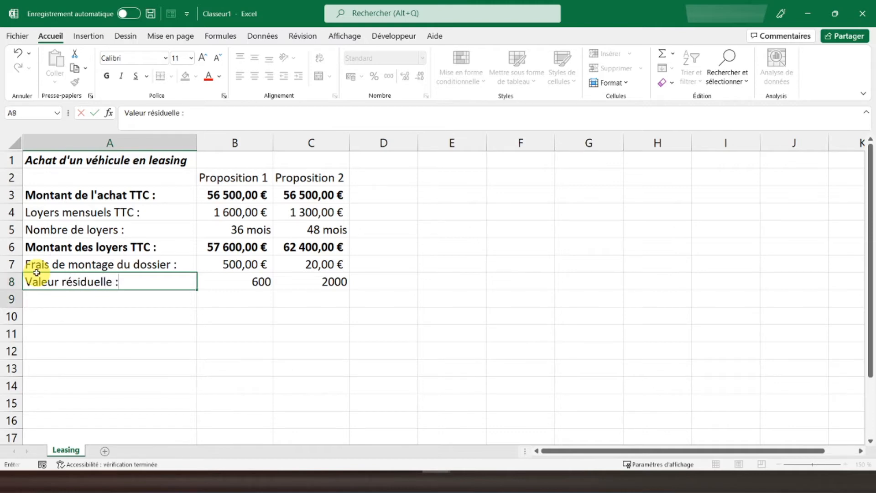
{"action": "key", "text": "Return"}
{"action": "left_click", "coordinate": [36, 273]}
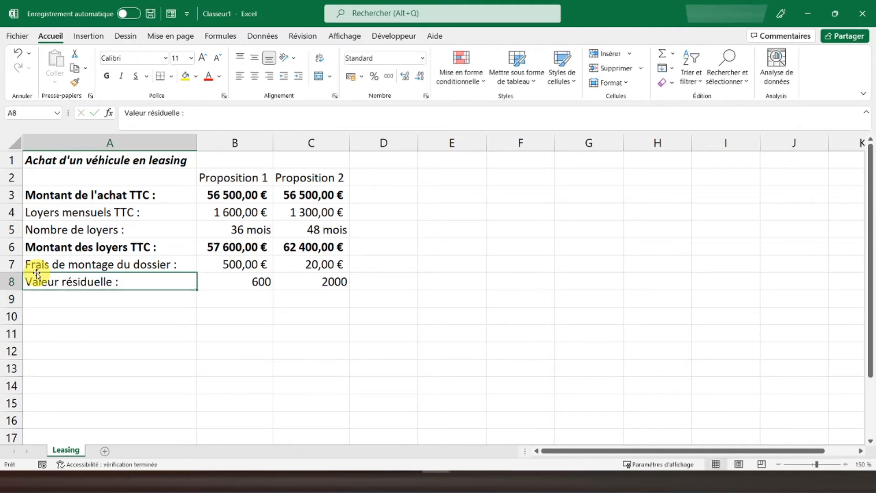
{"action": "left_click", "coordinate": [180, 113]}
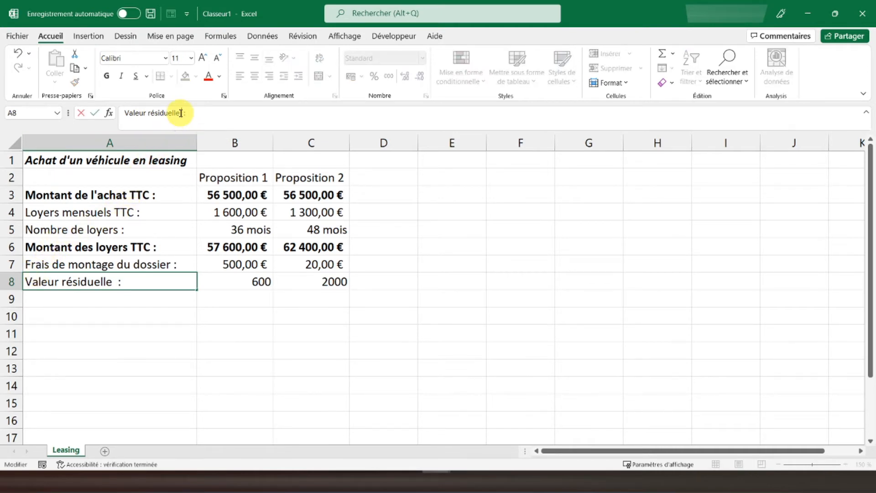
{"action": "type", "text": "TTC"}
{"action": "key", "text": "Return"}
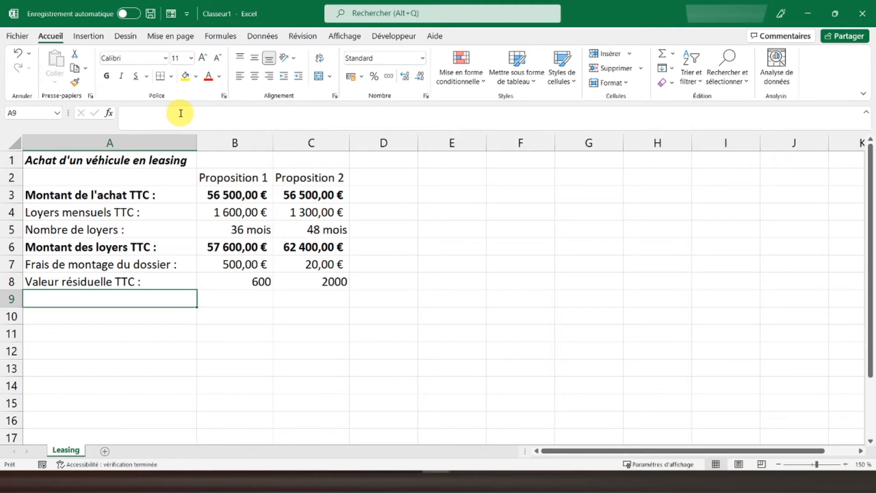
- Apply the euro accounting number format to the residual values in B8:C8
{"action": "key", "text": "Up"}
{"action": "key", "text": "Right"}
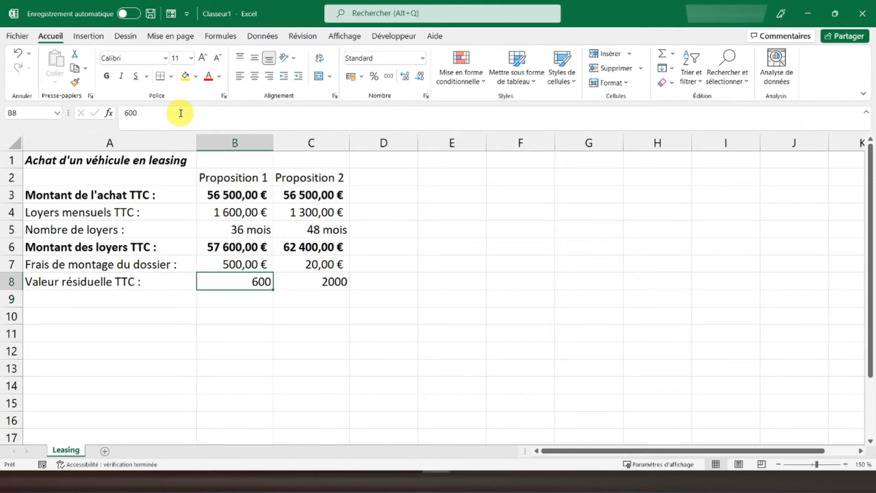
{"action": "key", "text": "shift+Right"}
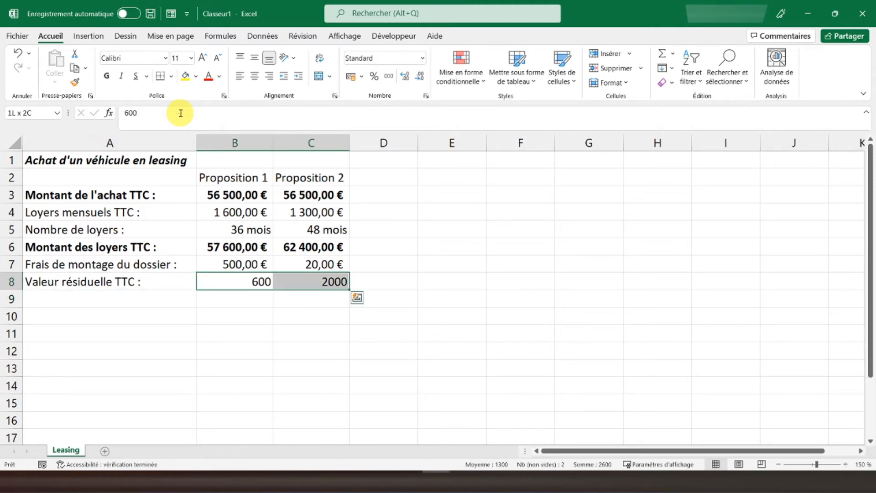
{"action": "left_click", "coordinate": [349, 76]}
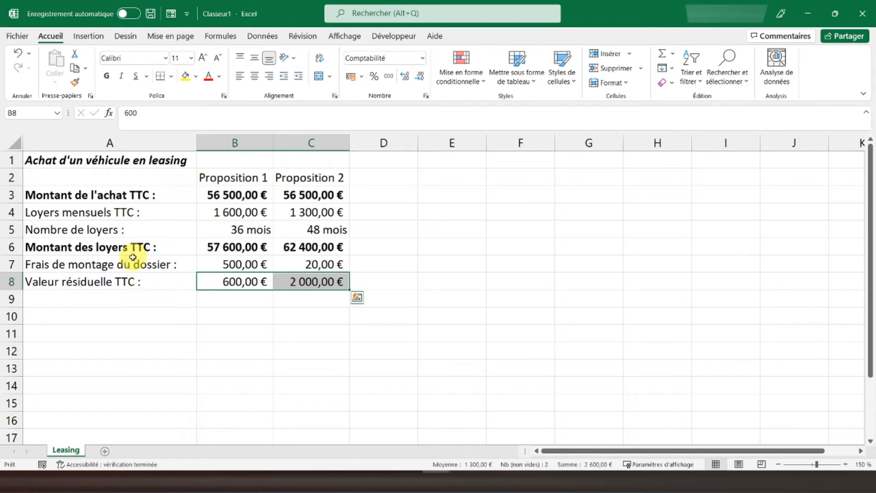
- Enter the label "Coût total du leasing :" in A9 and make cells A9:C9 bold
{"action": "left_click", "coordinate": [81, 296]}
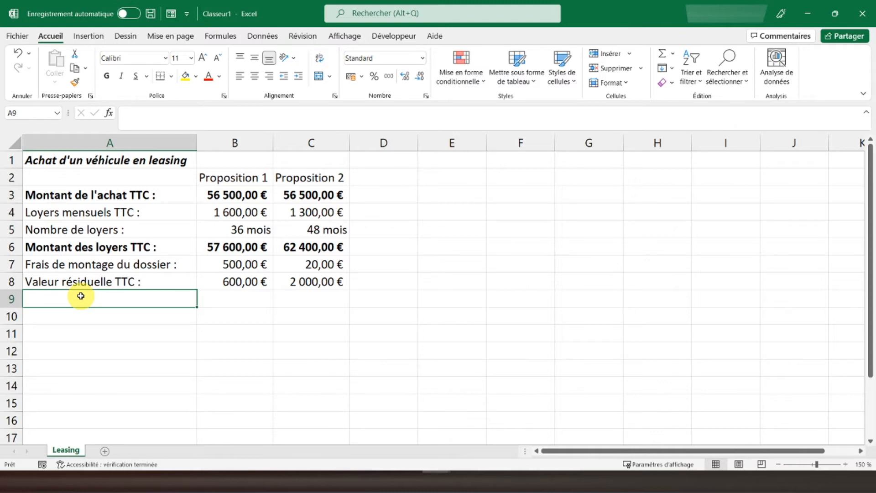
{"action": "type", "text": "Coût total "}
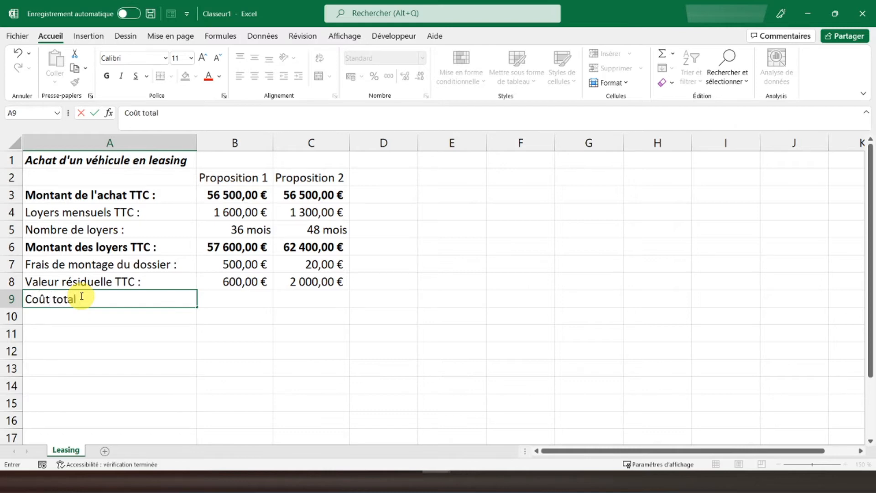
{"action": "type", "text": "du leasing :"}
{"action": "key", "text": "Return"}
{"action": "left_click", "coordinate": [81, 297]}
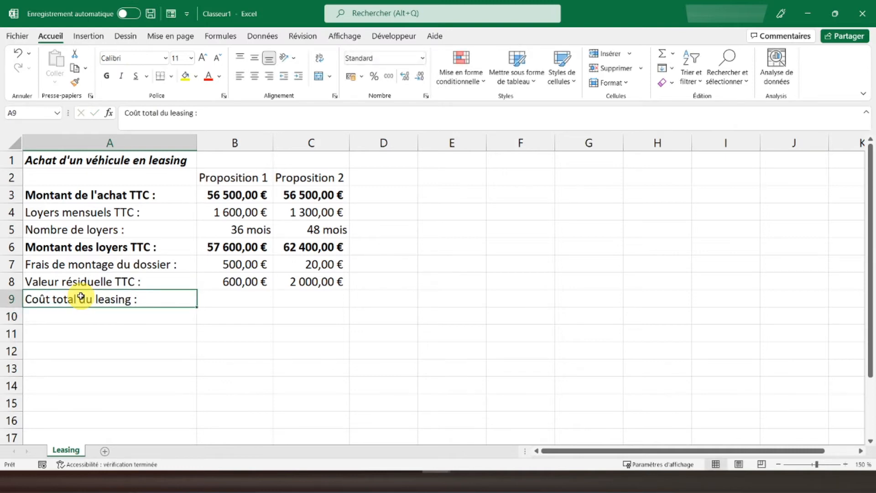
{"action": "left_click", "coordinate": [106, 75]}
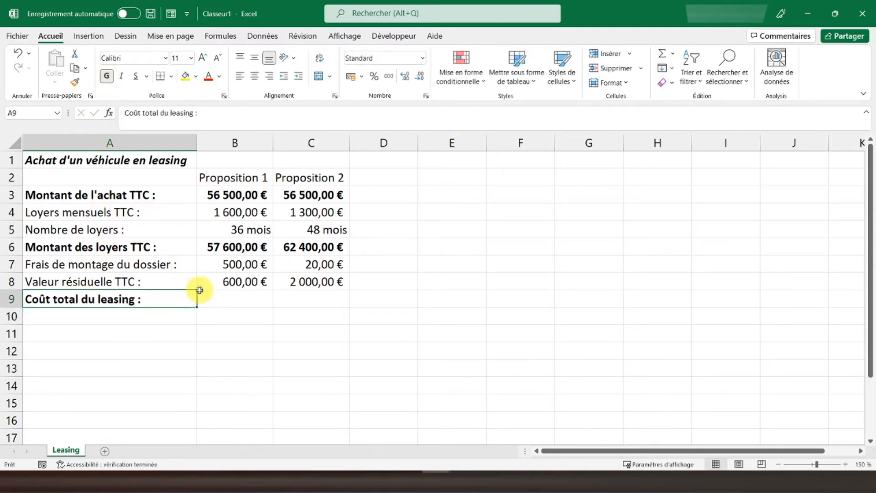
{"action": "left_click", "coordinate": [223, 297]}
{"action": "left_click_drag", "start_coordinate": [222, 297], "coordinate": [310, 299]}
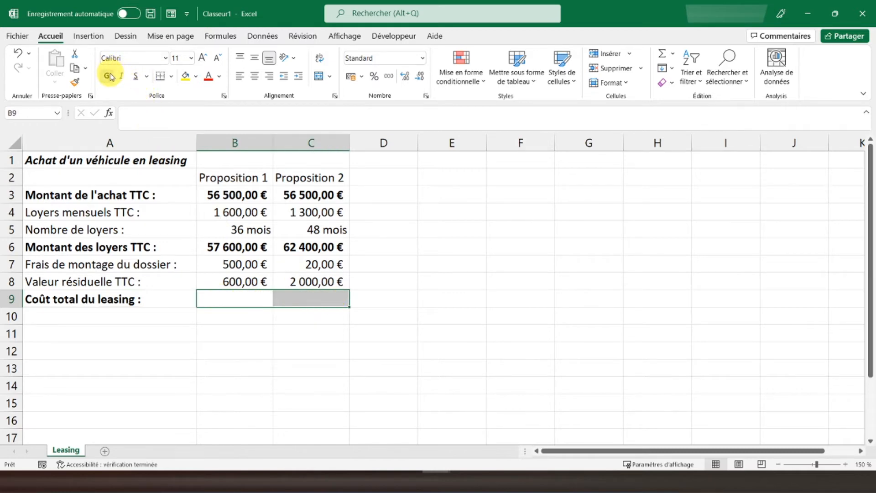
- Calculate the total leasing cost in B9 with the formula =B6+B7+B8 and copy it across to C9
{"action": "left_click", "coordinate": [224, 301]}
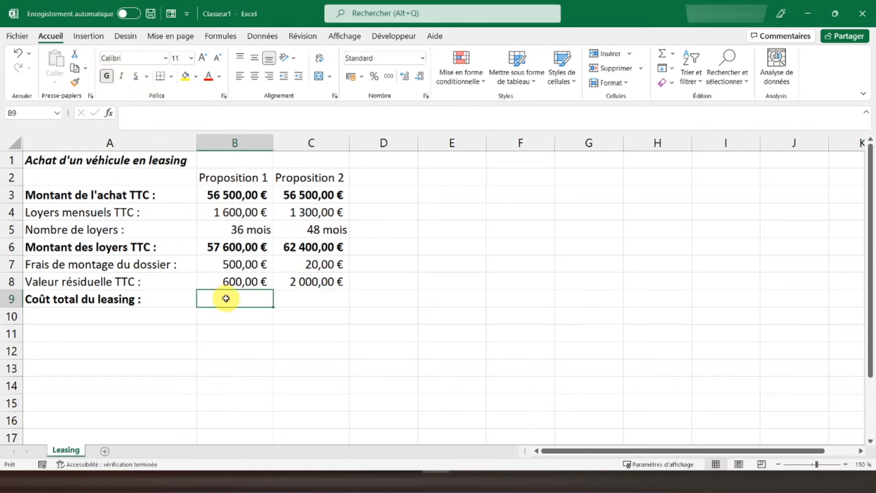
{"action": "type", "text": "="}
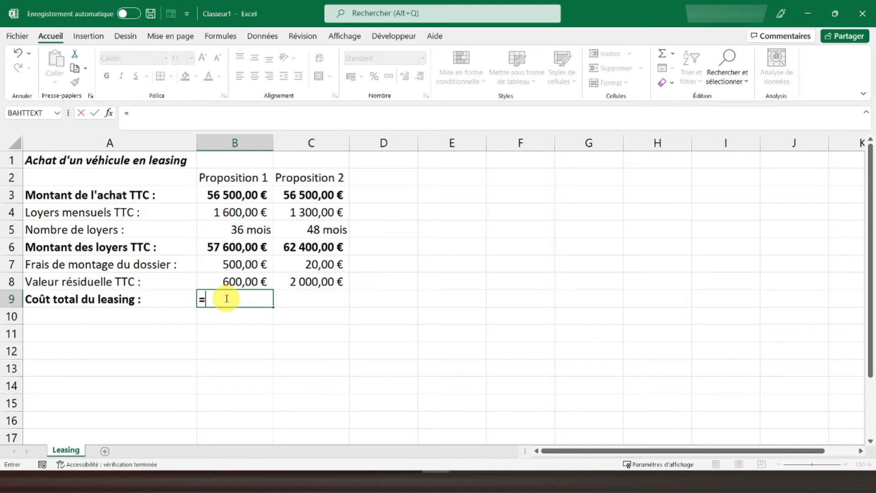
{"action": "key", "text": "Up"}
{"action": "key", "text": "Up"}
{"action": "key", "text": "Up"}
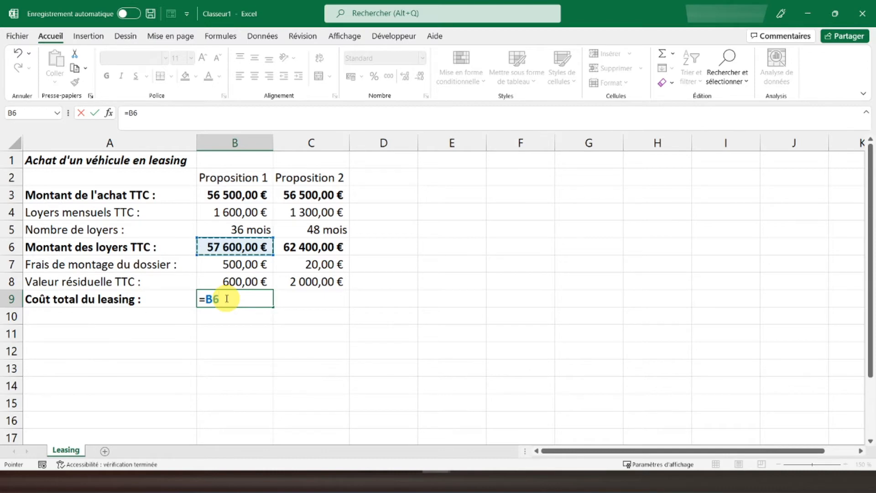
{"action": "type", "text": "+"}
{"action": "key", "text": "Up"}
{"action": "key", "text": "Up"}
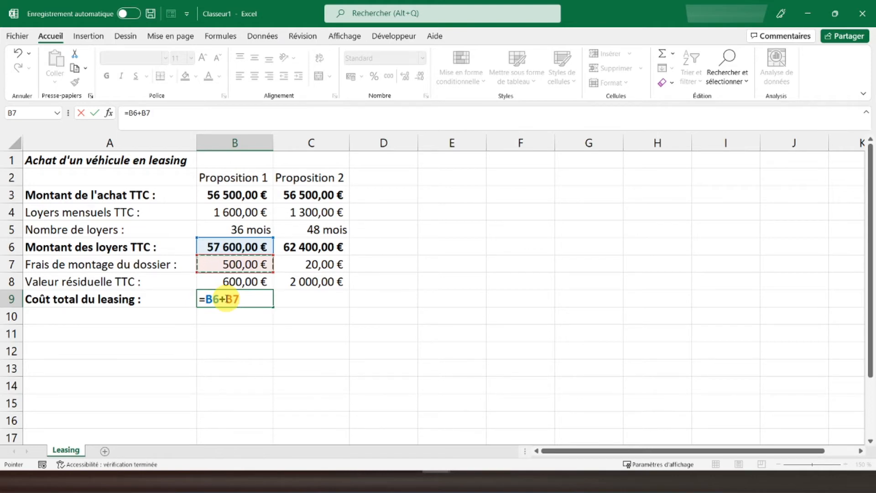
{"action": "type", "text": "+"}
{"action": "key", "text": "Up"}
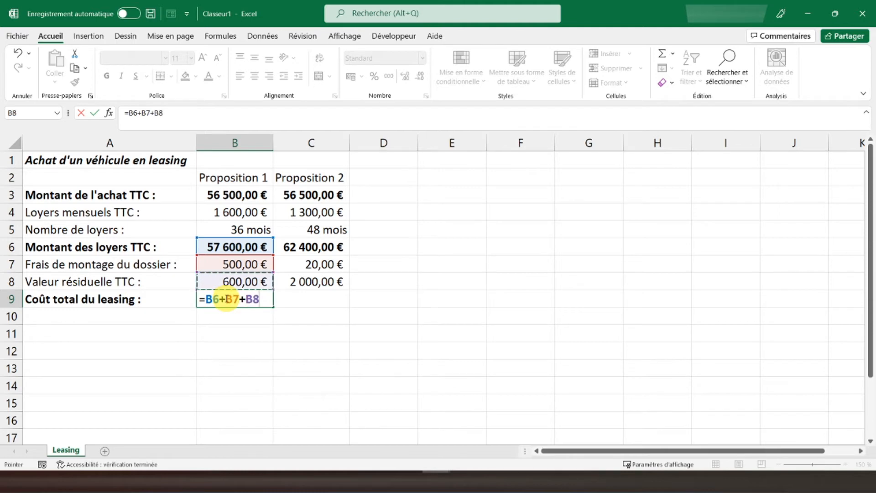
{"action": "key", "text": "Return"}
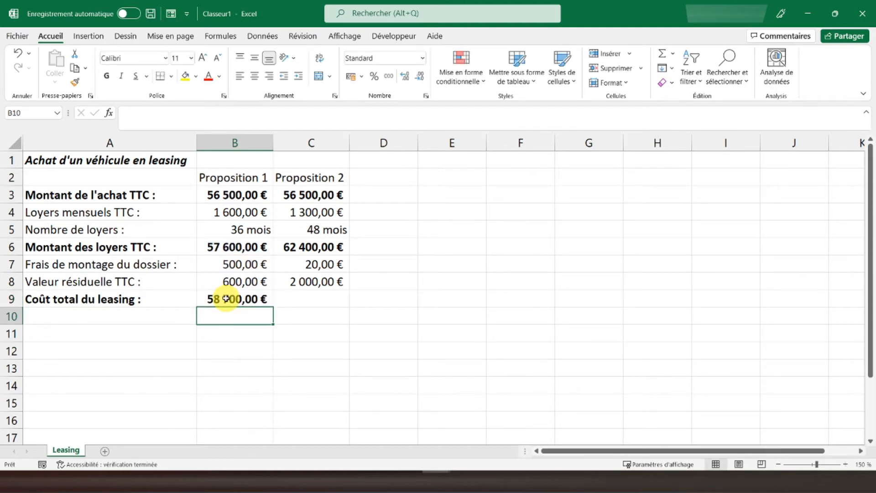
{"action": "left_click", "coordinate": [214, 301]}
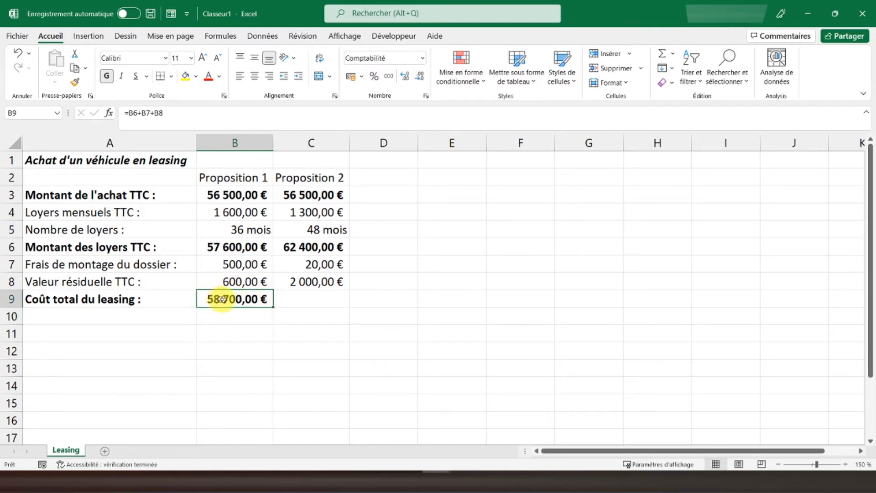
{"action": "left_click_drag", "start_coordinate": [275, 308], "coordinate": [342, 309]}
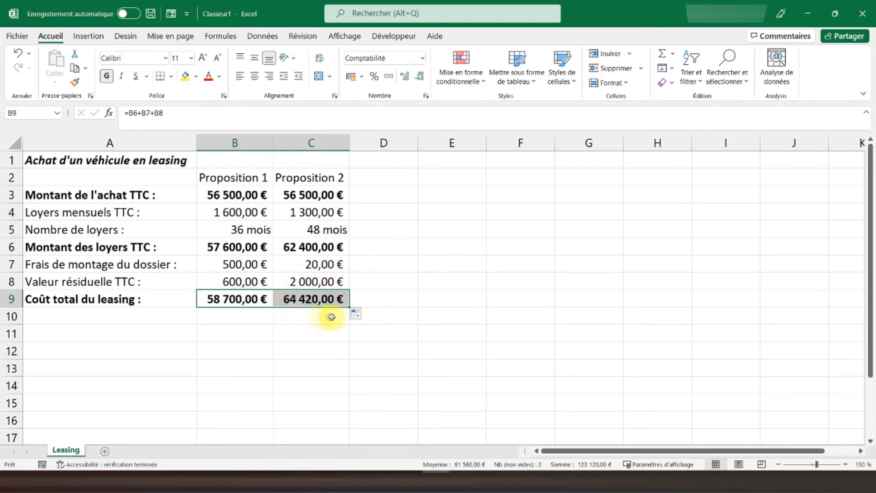
- Enter the label "Loyers-Achat-Valeur de rachat-frais" in cell A10
{"action": "left_click", "coordinate": [140, 318]}
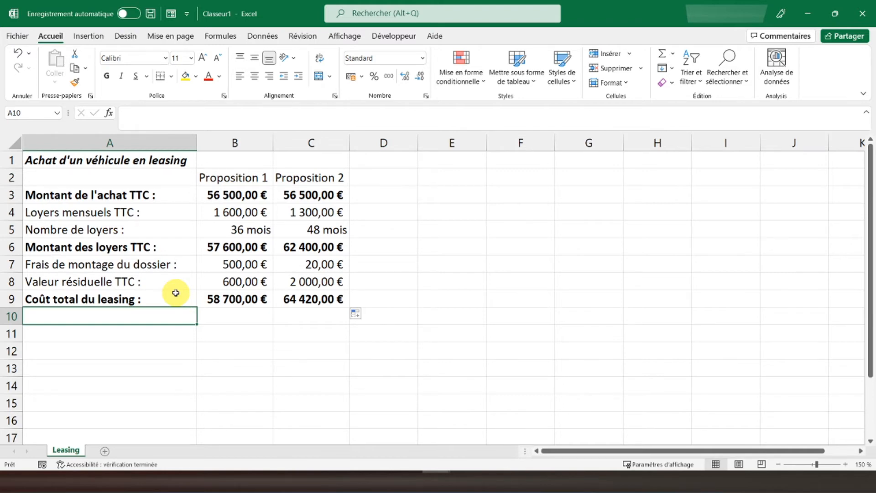
{"action": "type", "text": "Loyers-"}
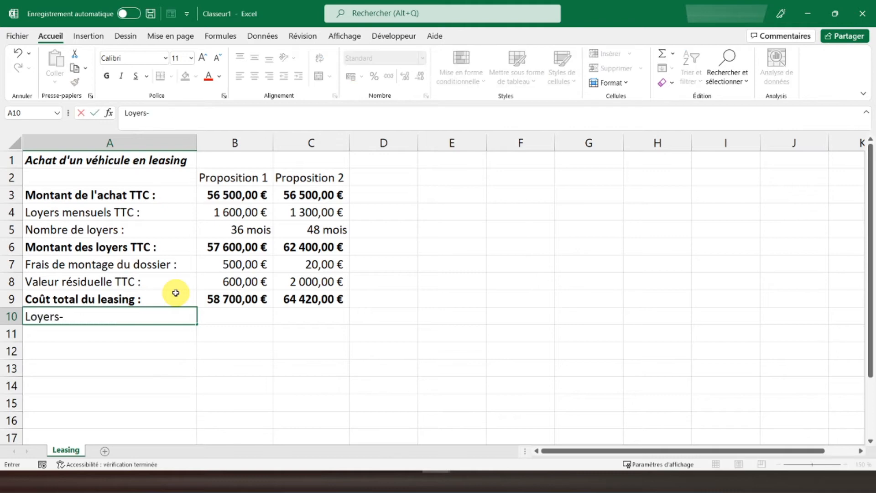
{"action": "type", "text": "Achat-Valeur"}
{"action": "type", "text": "de r"}
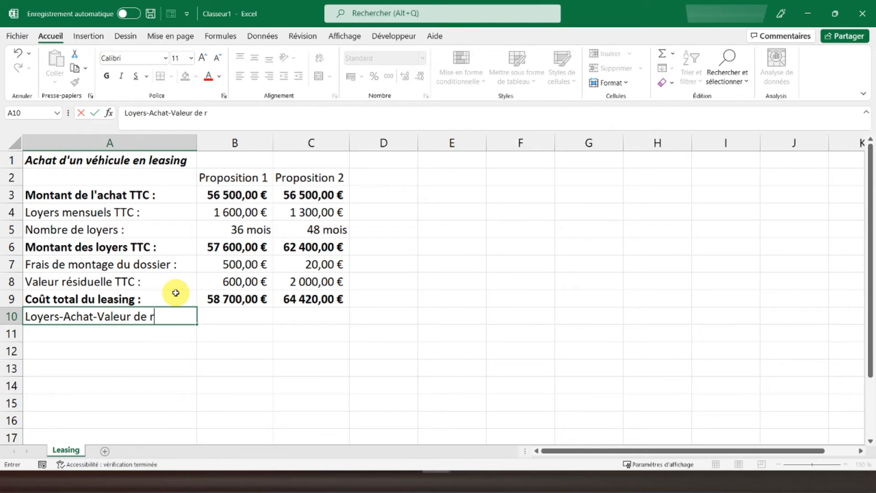
{"action": "type", "text": "achat-"}
{"action": "type", "text": "frais"}
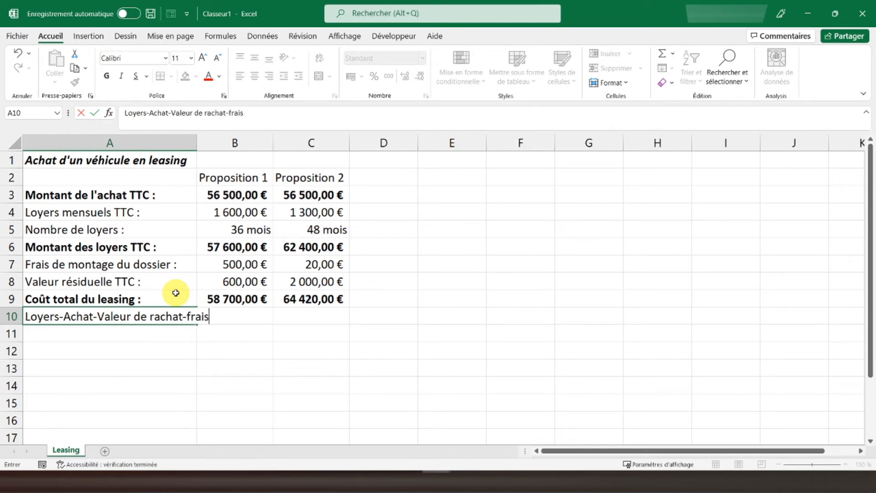
{"action": "key", "text": "Return"}
- Make the label in A10 bold and italic, and auto-fit column A to its content
{"action": "key", "text": "Up"}
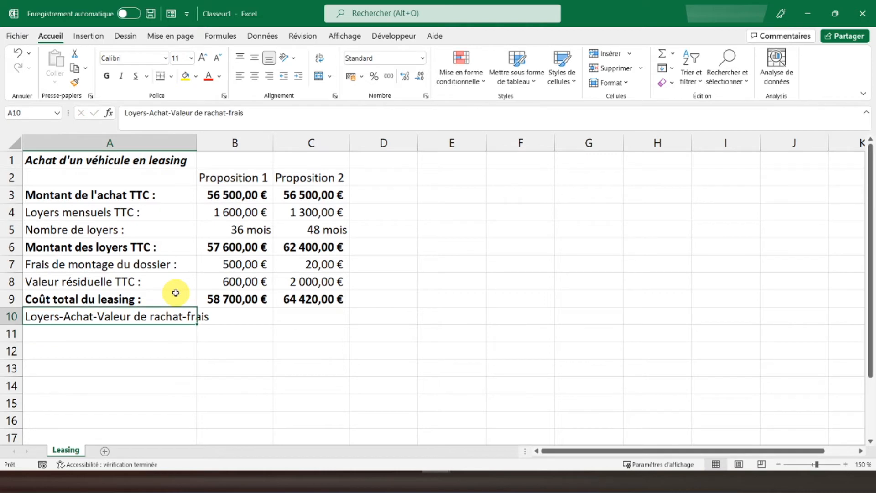
{"action": "left_click", "coordinate": [107, 75]}
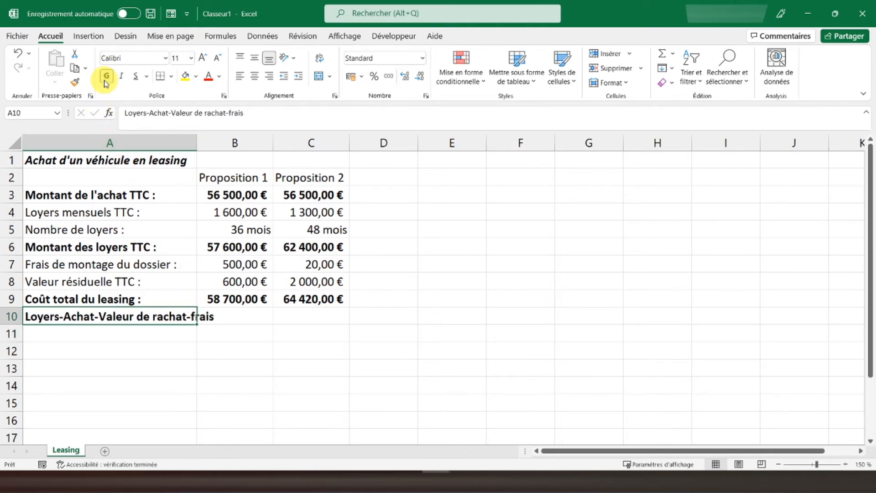
{"action": "left_click", "coordinate": [120, 76]}
{"action": "left_click_drag", "start_coordinate": [196, 142], "coordinate": [196, 142]}
{"action": "double_click", "coordinate": [196, 142]}
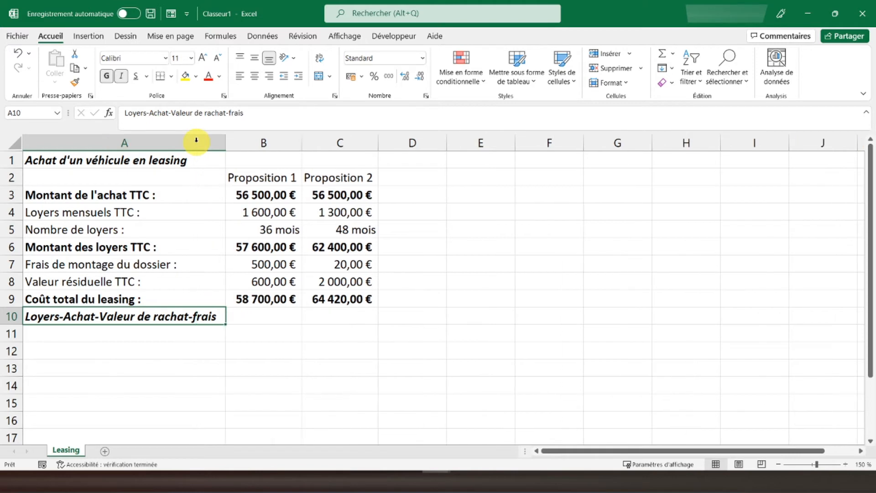
- Calculate the difference in B10 with the formula =B6-B3-B7-B8 and copy it across to C10
{"action": "left_click", "coordinate": [260, 317]}
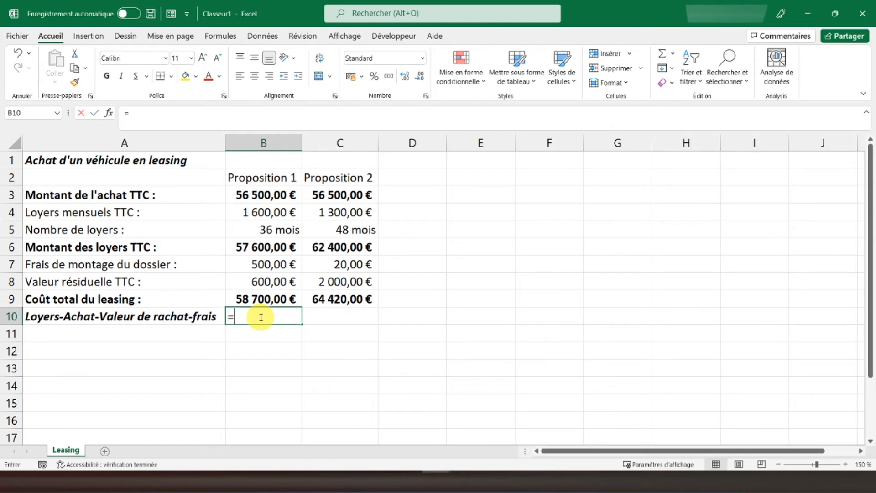
{"action": "type", "text": "="}
{"action": "key", "text": "Up"}
{"action": "key", "text": "Up"}
{"action": "key", "text": "Up"}
{"action": "key", "text": "Up"}
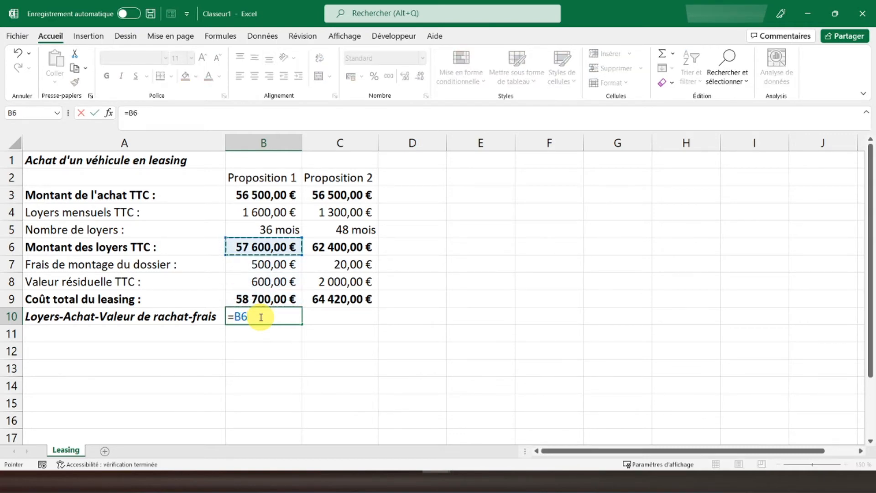
{"action": "type", "text": "-"}
{"action": "key", "text": "Up"}
{"action": "key", "text": "Up"}
{"action": "key", "text": "Up"}
{"action": "key", "text": "Up"}
{"action": "key", "text": "Up"}
{"action": "key", "text": "Up"}
{"action": "key", "text": "Up"}
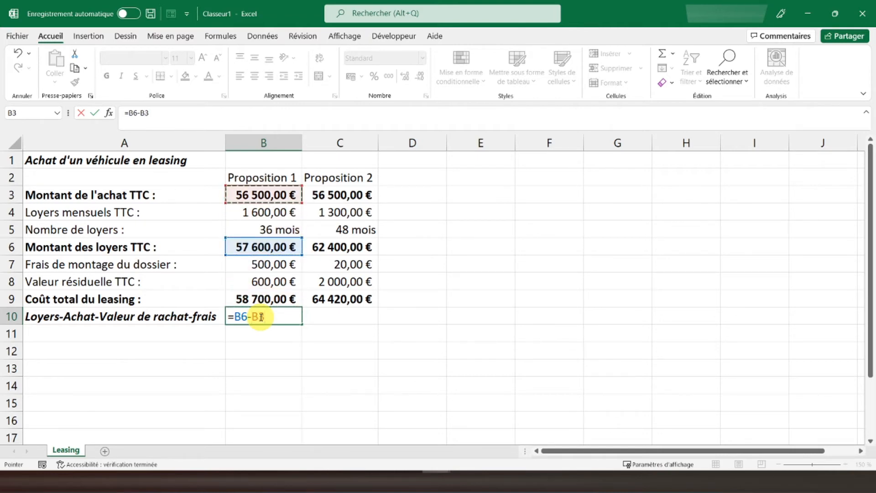
{"action": "type", "text": "-"}
{"action": "key", "text": "Up"}
{"action": "key", "text": "Up"}
{"action": "key", "text": "Up"}
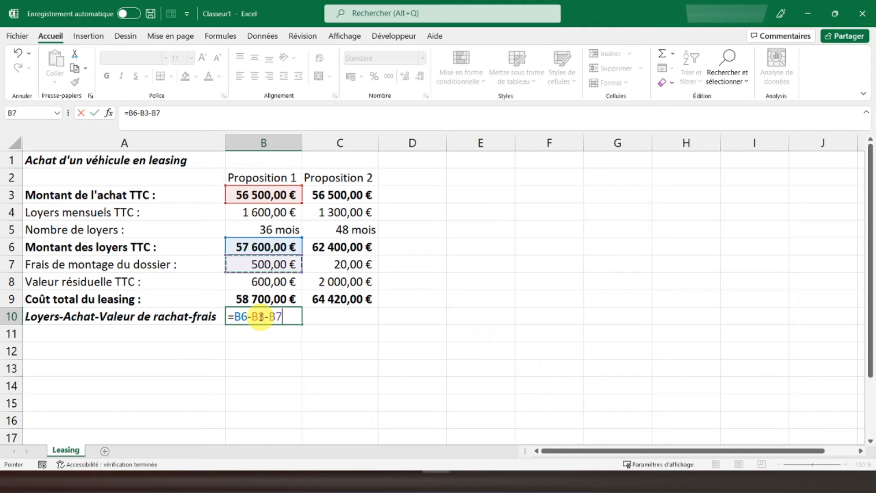
{"action": "type", "text": "-"}
{"action": "key", "text": "Up"}
{"action": "key", "text": "Up"}
{"action": "key", "text": "Return"}
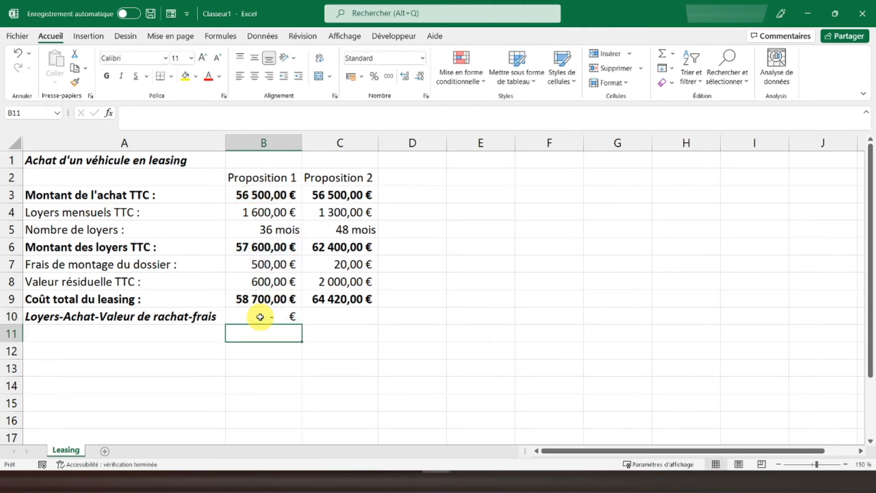
{"action": "left_click", "coordinate": [260, 316]}
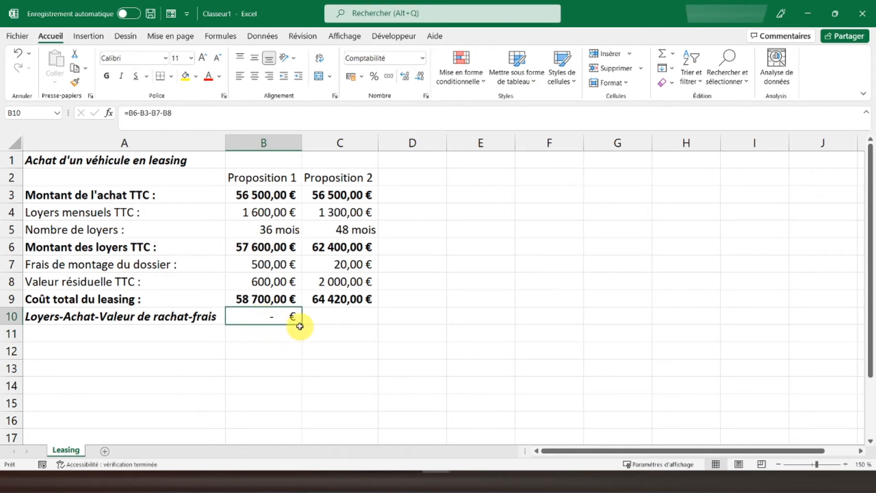
{"action": "left_click_drag", "start_coordinate": [300, 326], "coordinate": [367, 322]}
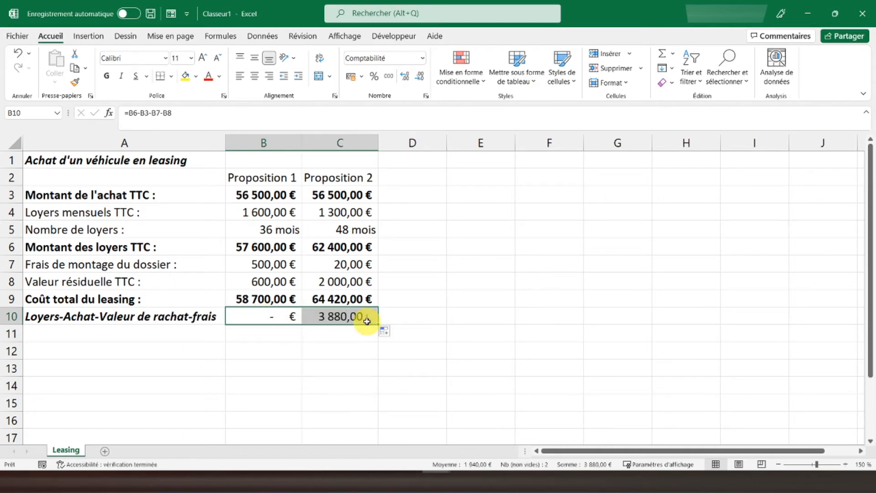
- Make the calculated amounts in B10:C10 bold and italic
{"action": "left_click", "coordinate": [333, 318]}
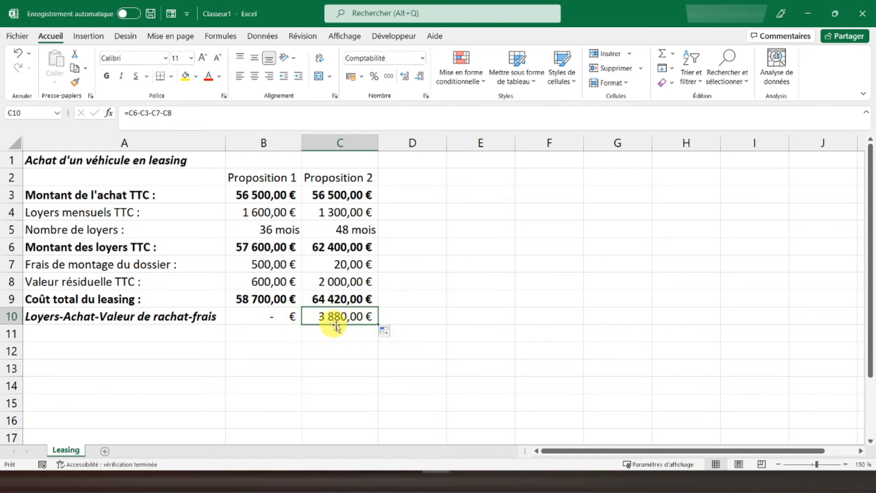
{"action": "left_click", "coordinate": [283, 315], "text": "shift"}
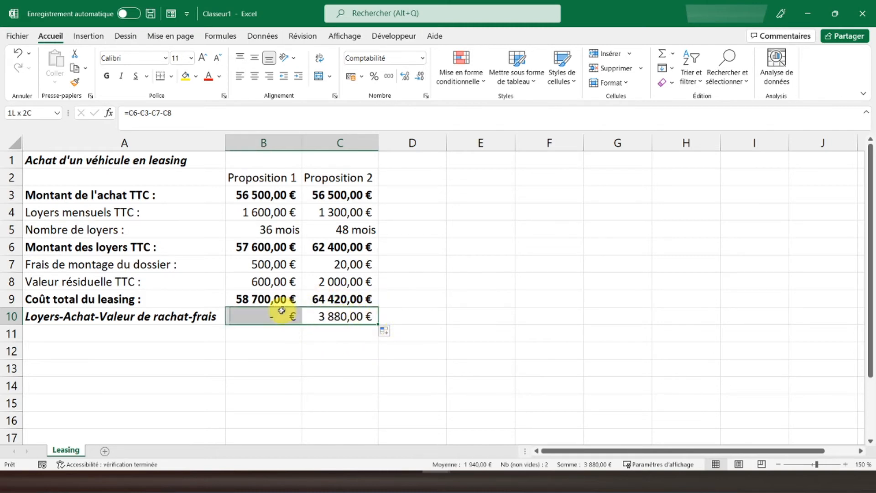
{"action": "left_click", "coordinate": [106, 76]}
{"action": "left_click", "coordinate": [121, 76]}
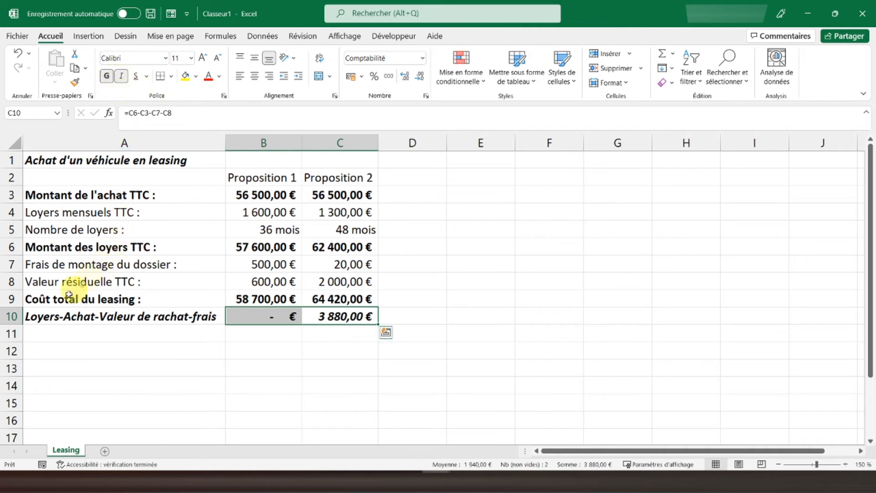
- Enter the label "Taux d'intérêt" in cell A12 and make it bold
{"action": "left_click", "coordinate": [52, 335]}
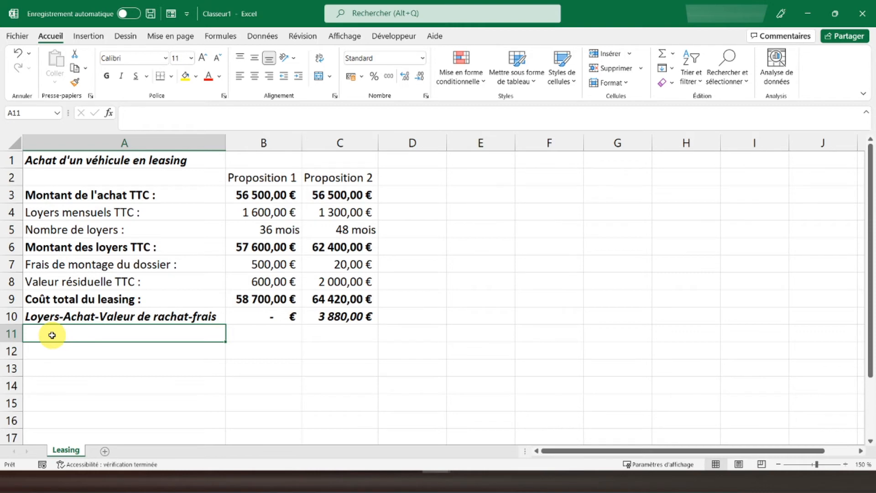
{"action": "key", "text": "Return"}
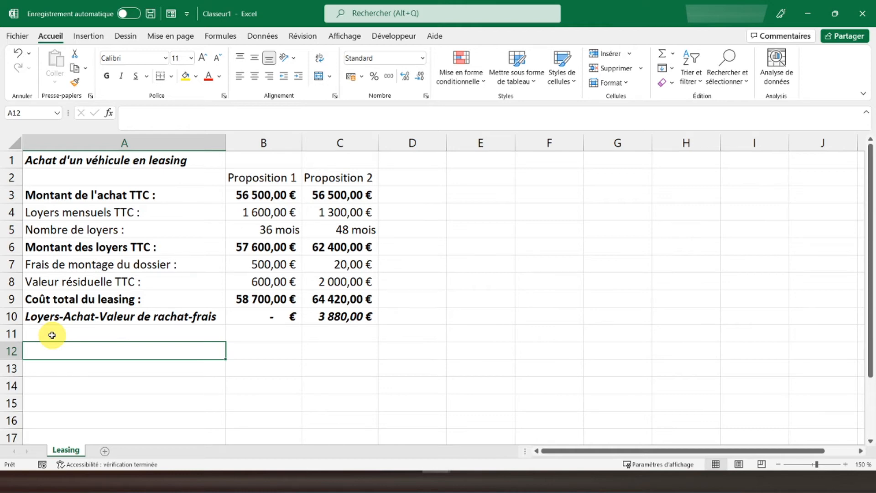
{"action": "type", "text": "T"}
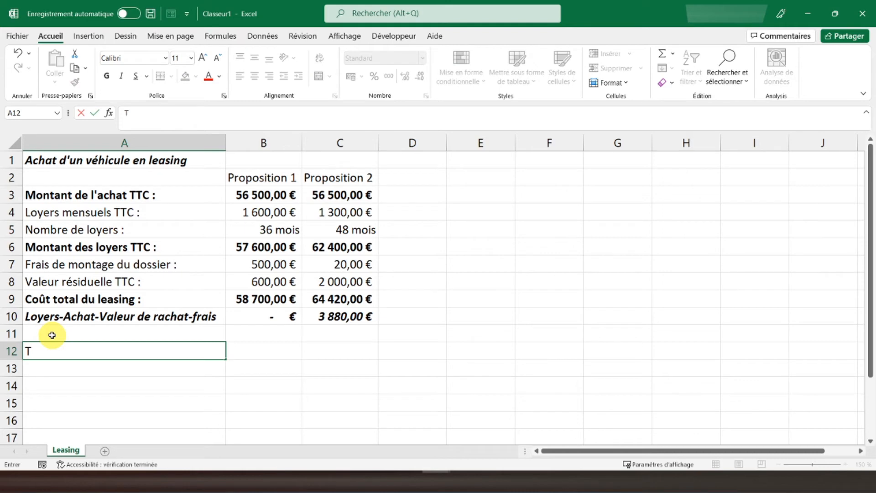
{"action": "type", "text": "aux d'intérêt"}
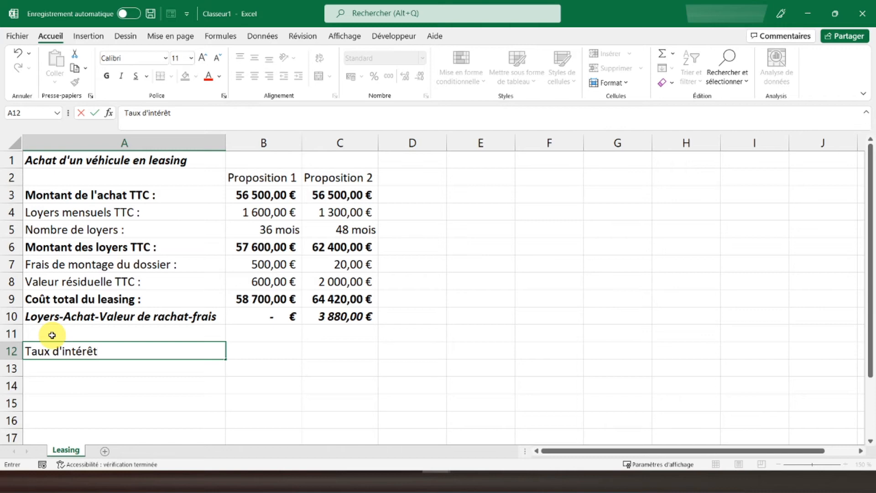
{"action": "key", "text": "Tab"}
{"action": "key", "text": "Left"}
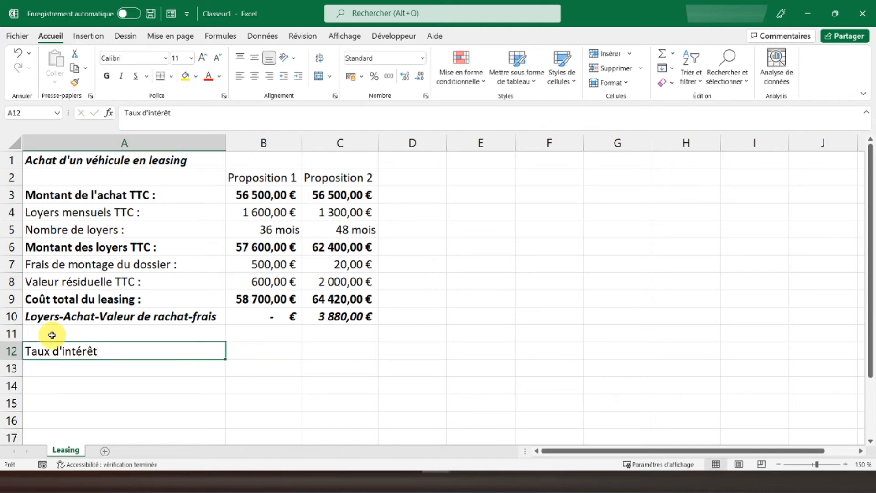
{"action": "left_click", "coordinate": [106, 76]}
- Calculate the annual interest rate of Proposition 1 in B12 with the formula =TAUX(B5;-B4;B3)*12
{"action": "left_click", "coordinate": [235, 349]}
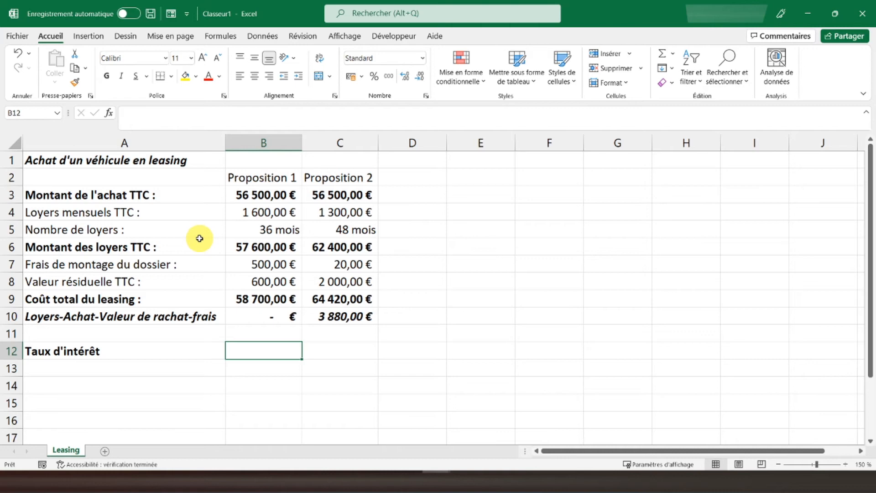
{"action": "type", "text": "="}
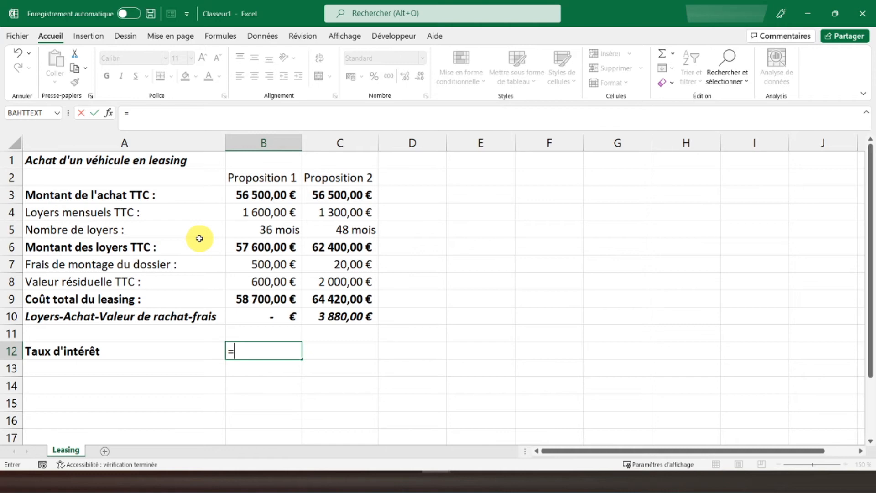
{"action": "type", "text": "t"}
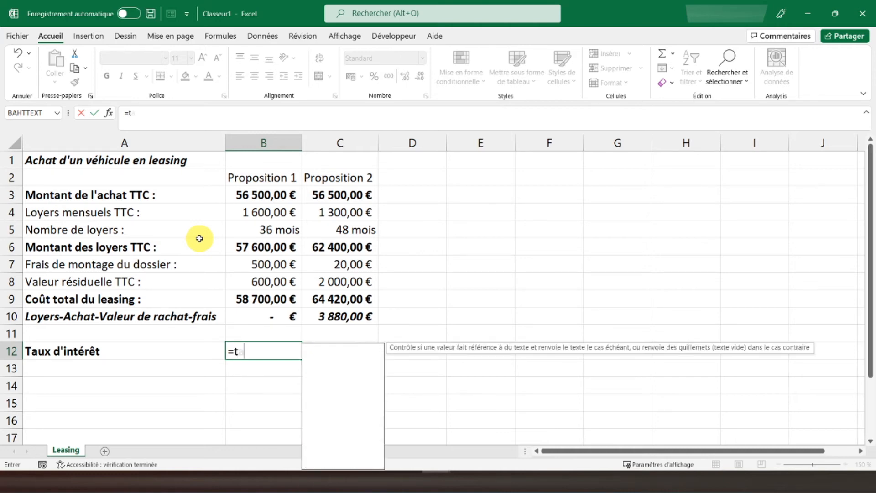
{"action": "type", "text": "aux("}
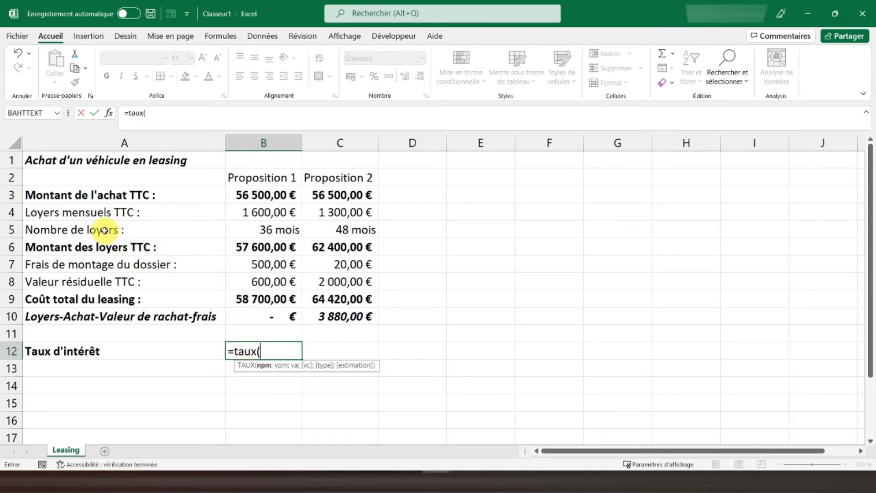
{"action": "left_click", "coordinate": [235, 229]}
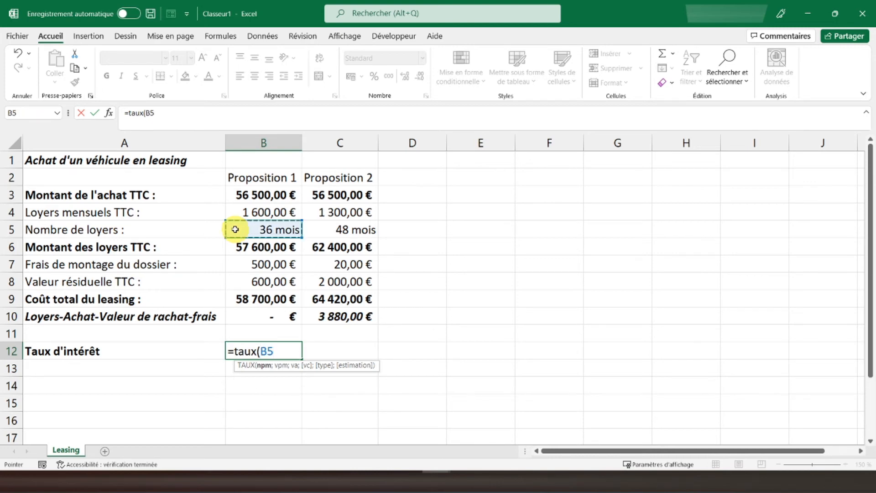
{"action": "type", "text": ";"}
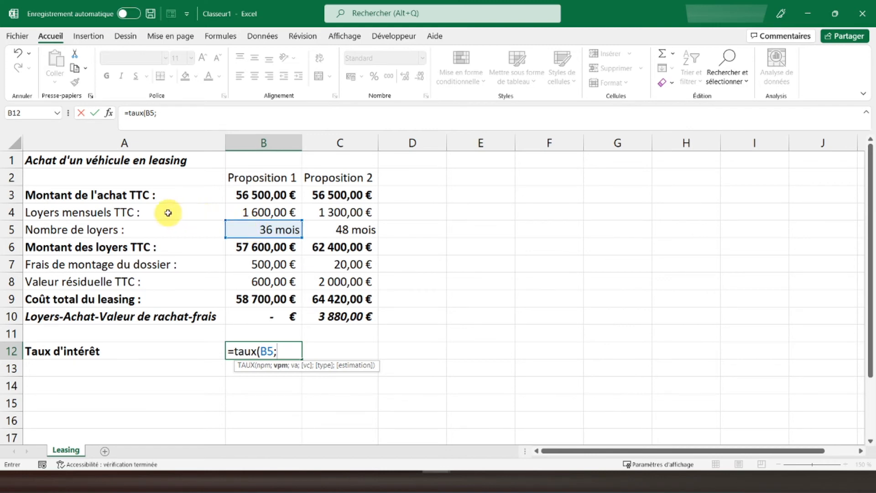
{"action": "left_click", "coordinate": [243, 212]}
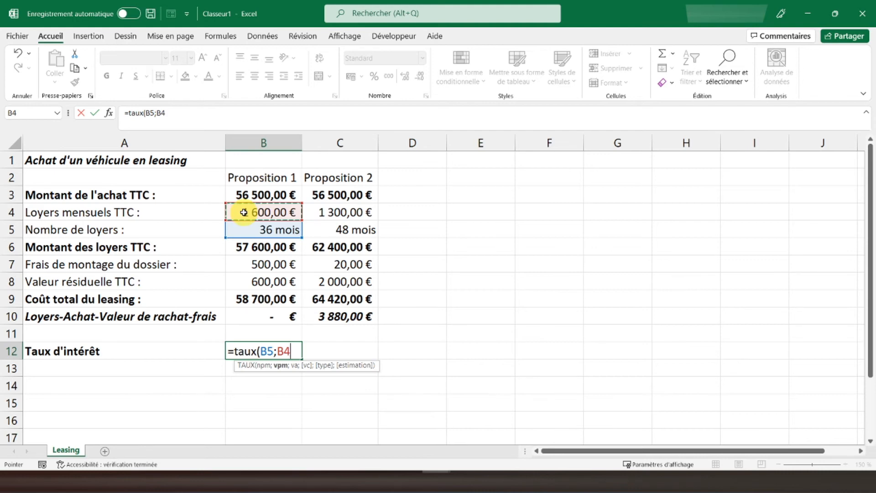
{"action": "left_click", "coordinate": [156, 113]}
{"action": "type", "text": "-"}
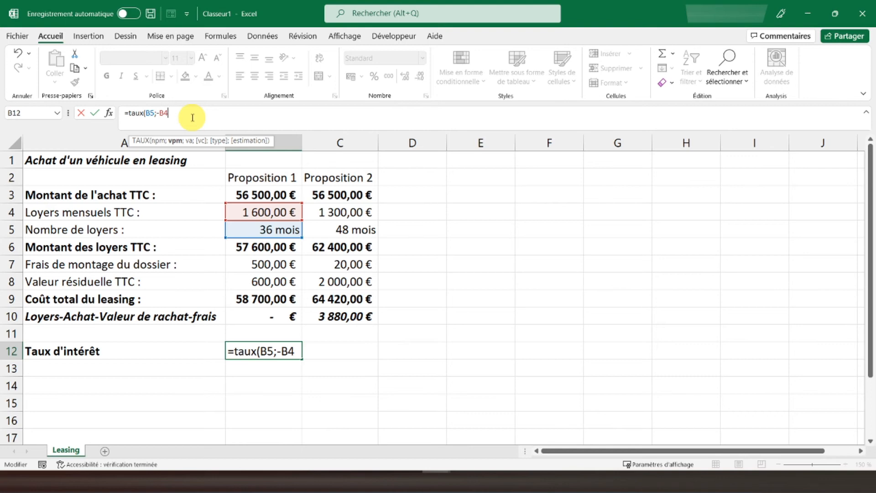
{"action": "type", "text": ";"}
{"action": "left_click", "coordinate": [237, 192]}
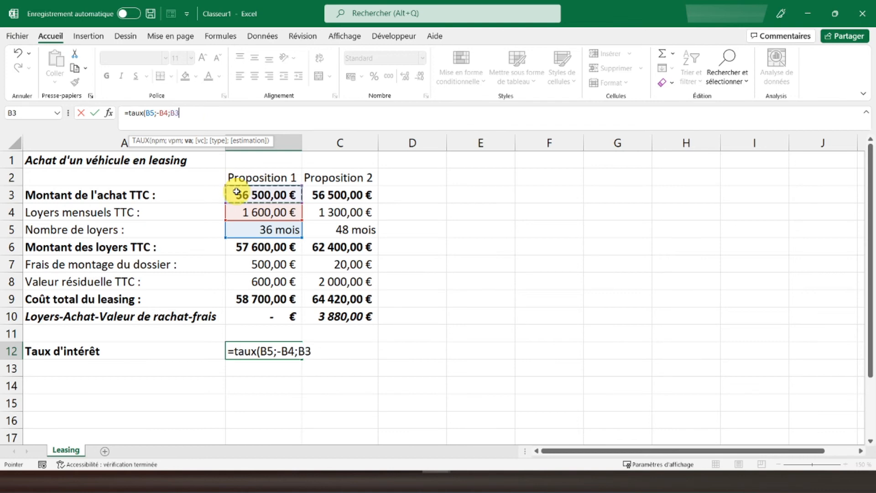
{"action": "type", "text": ")"}
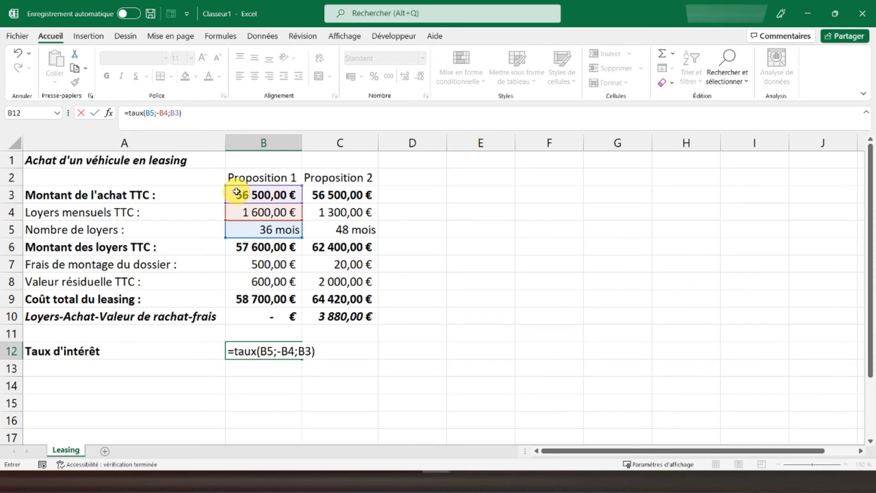
{"action": "type", "text": "*12"}
{"action": "key", "text": "Return"}
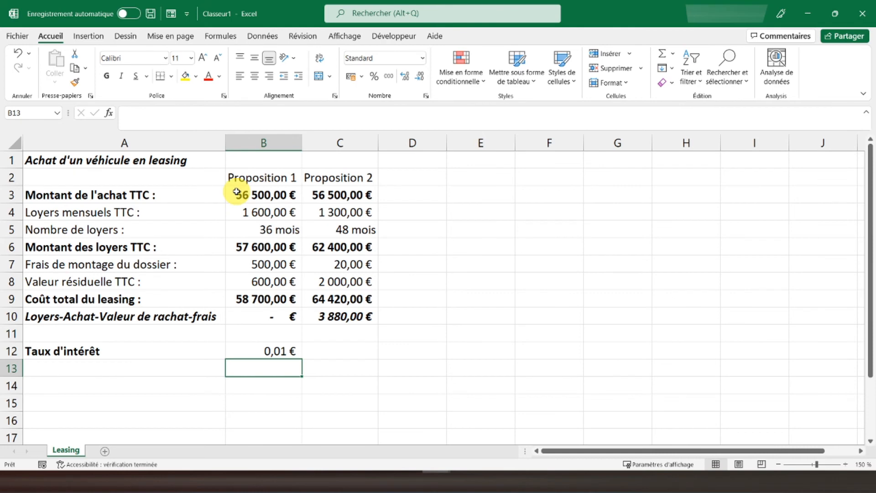
- Format the interest rate in B12 as a percentage with two decimal places
{"action": "left_click", "coordinate": [253, 355]}
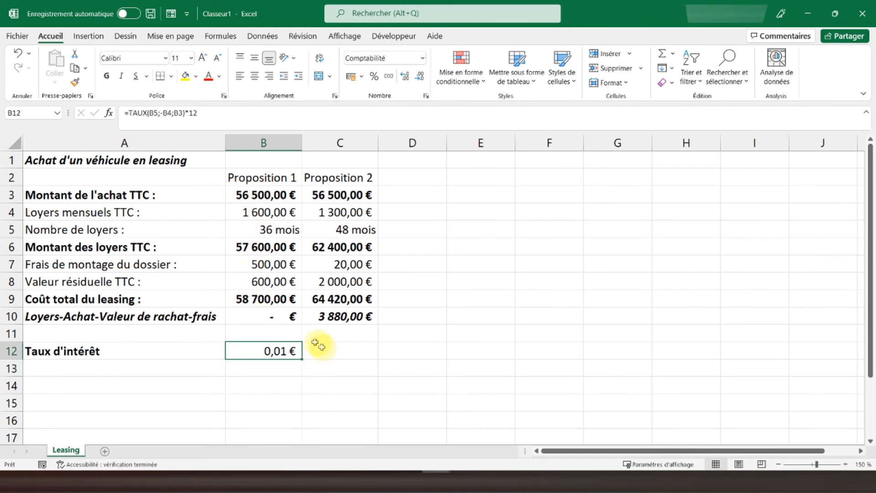
{"action": "left_click", "coordinate": [374, 75]}
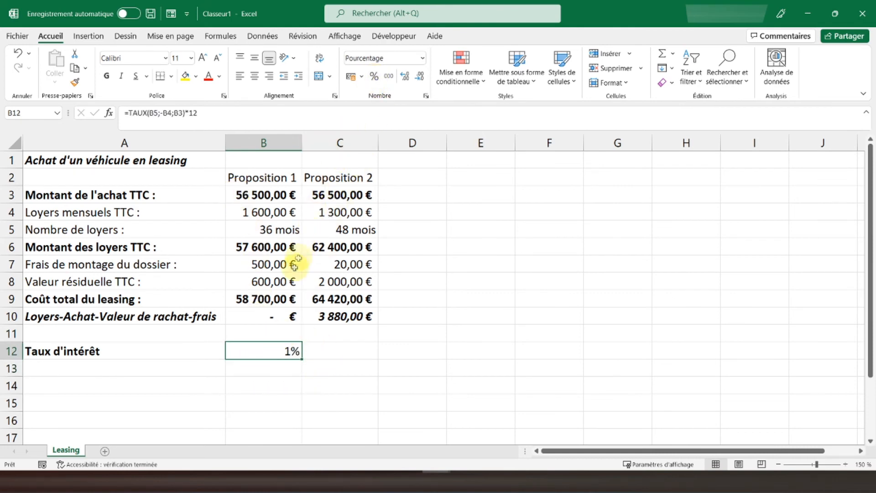
{"action": "left_click", "coordinate": [404, 77]}
{"action": "left_click", "coordinate": [405, 77]}
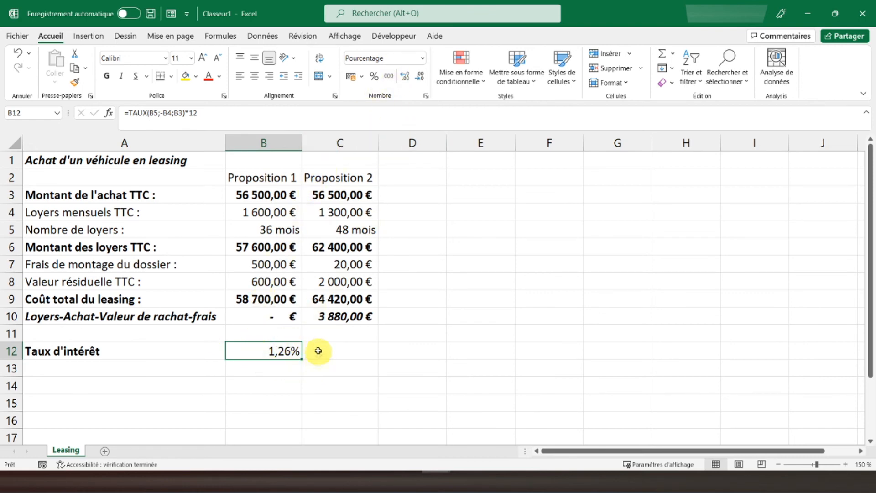
- Copy the interest rate formula from B12 across to C12 and make both cells bold
{"action": "left_click_drag", "start_coordinate": [300, 358], "coordinate": [356, 357]}
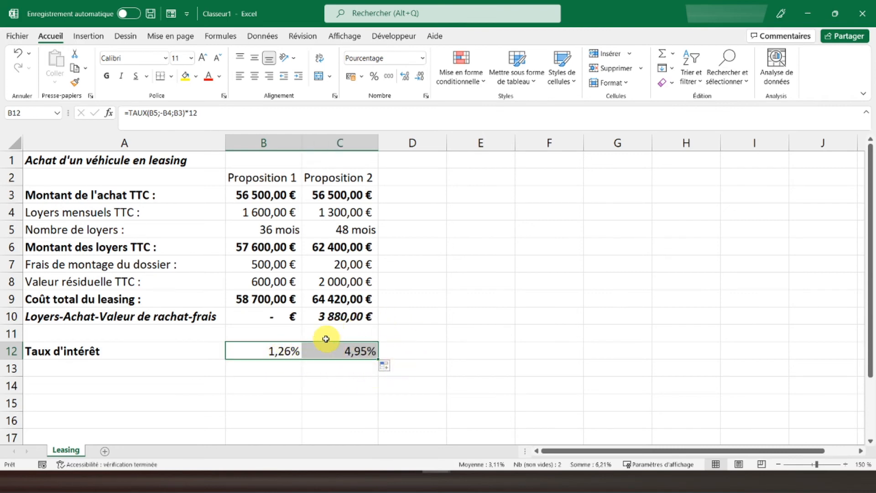
{"action": "left_click", "coordinate": [106, 76]}
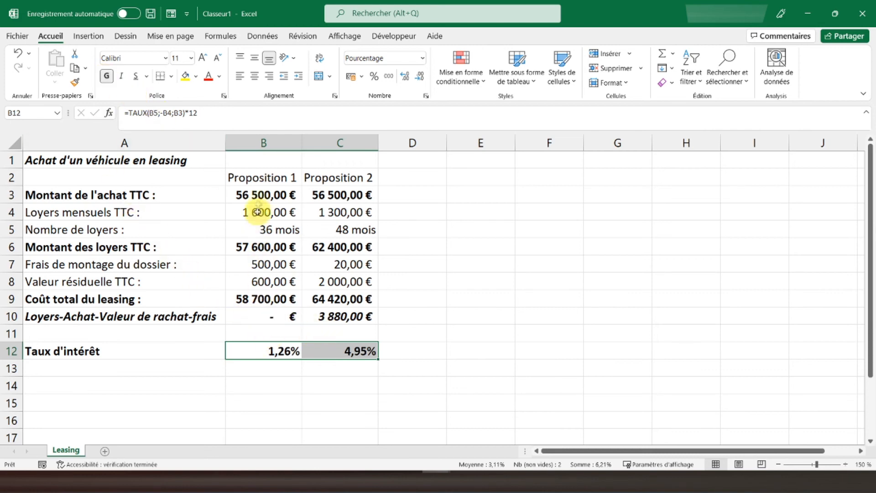
{"action": "left_click", "coordinate": [106, 163]}
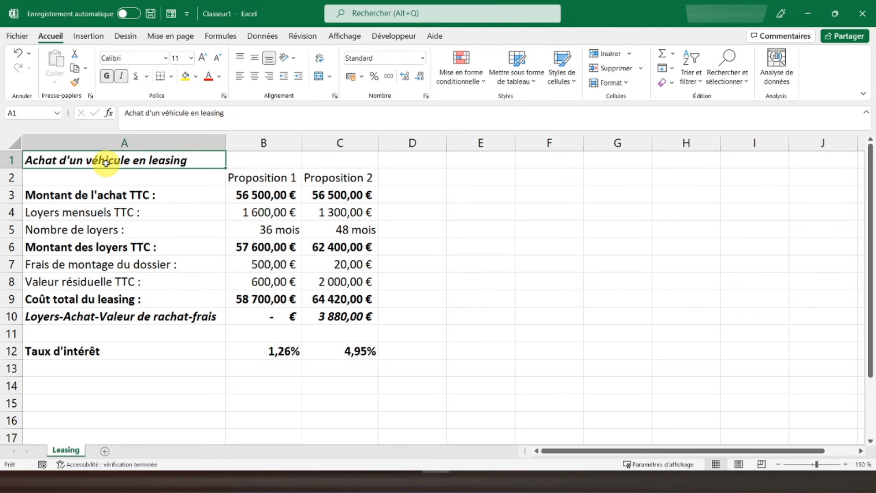
{"action": "left_click", "coordinate": [156, 208]}
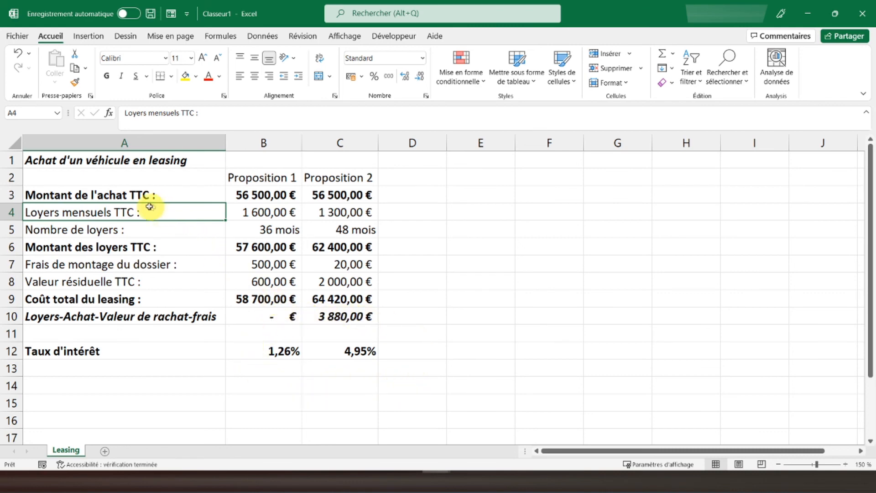
{"action": "left_click", "coordinate": [233, 211]}
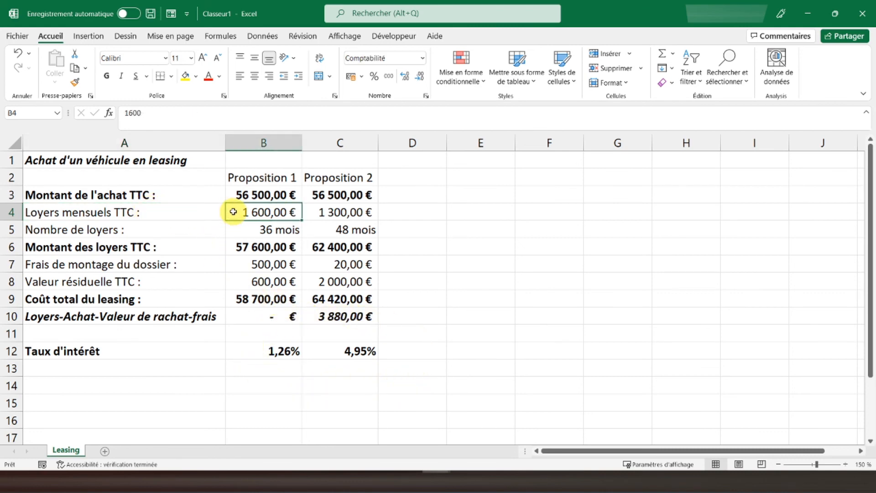
{"action": "left_click", "coordinate": [311, 213]}
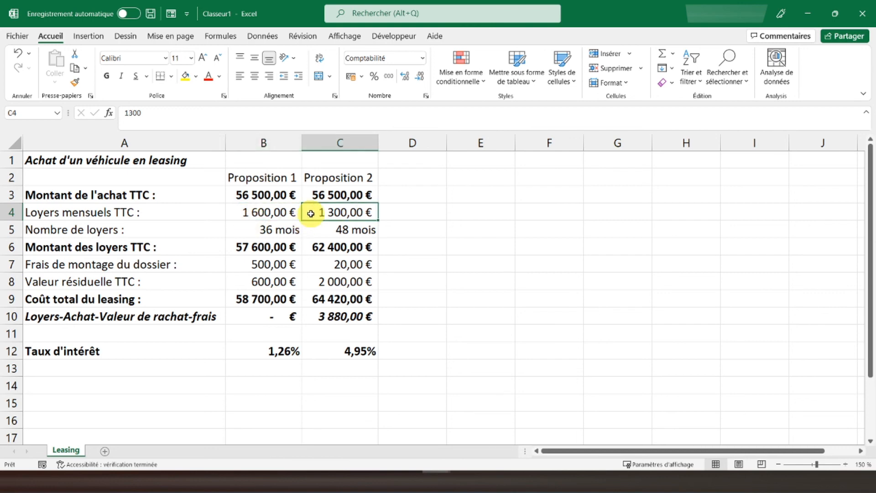
- Make the column headings "Proposition 1" and "Proposition 2" in B2:C2 bold
{"action": "left_click", "coordinate": [255, 353]}
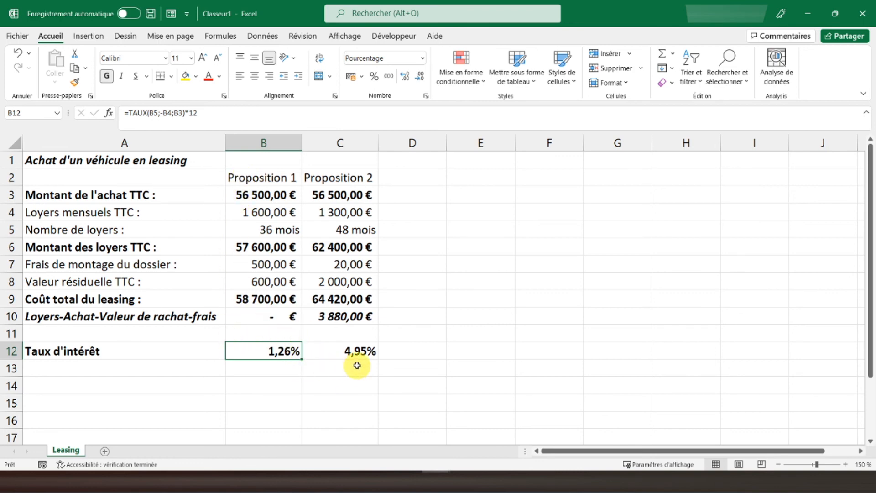
{"action": "left_click_drag", "start_coordinate": [267, 178], "coordinate": [340, 177]}
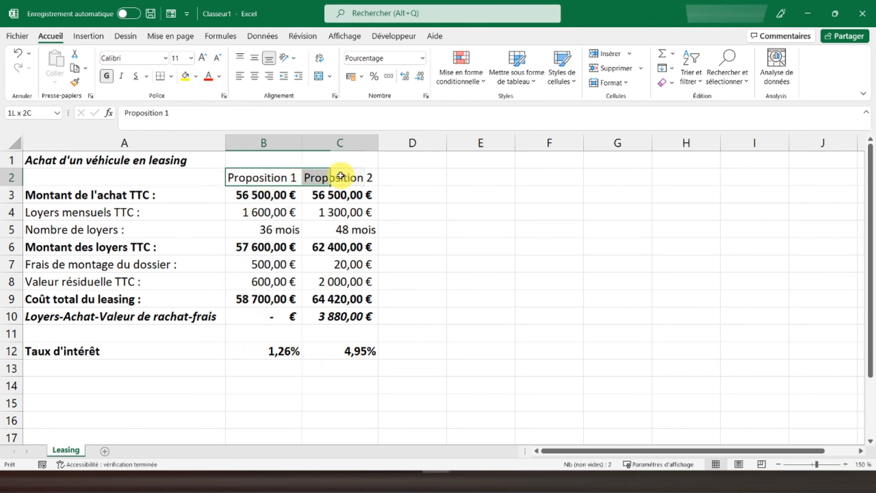
{"action": "left_click", "coordinate": [106, 76]}
- Apply all borders to the figures in B2:C10, the labels in A3:A10 and the interest rate row A12:C12
{"action": "left_click_drag", "start_coordinate": [233, 178], "coordinate": [333, 316]}
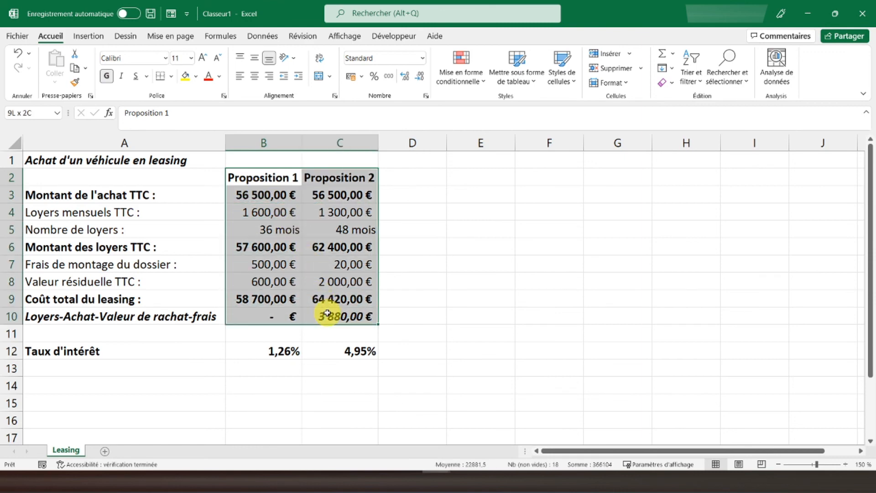
{"action": "left_click", "coordinate": [171, 77]}
{"action": "left_click", "coordinate": [196, 192]}
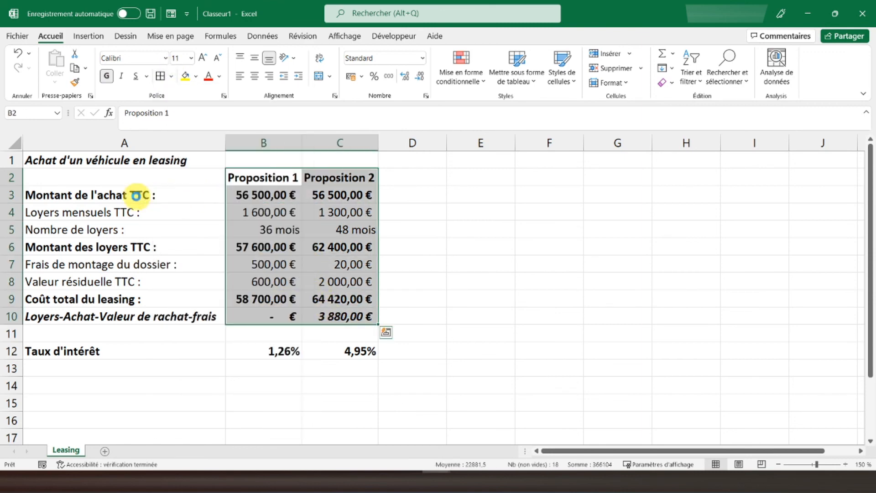
{"action": "left_click_drag", "start_coordinate": [137, 193], "coordinate": [152, 319]}
{"action": "left_click", "coordinate": [160, 76]}
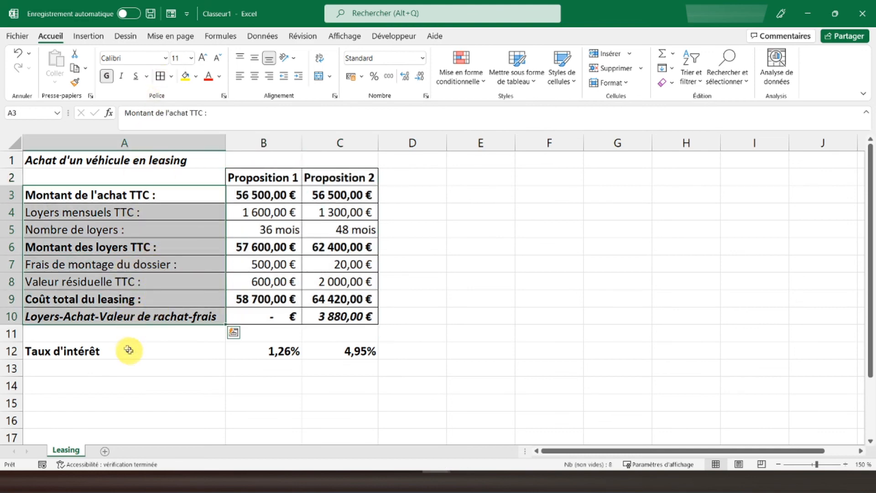
{"action": "left_click_drag", "start_coordinate": [121, 348], "coordinate": [332, 350]}
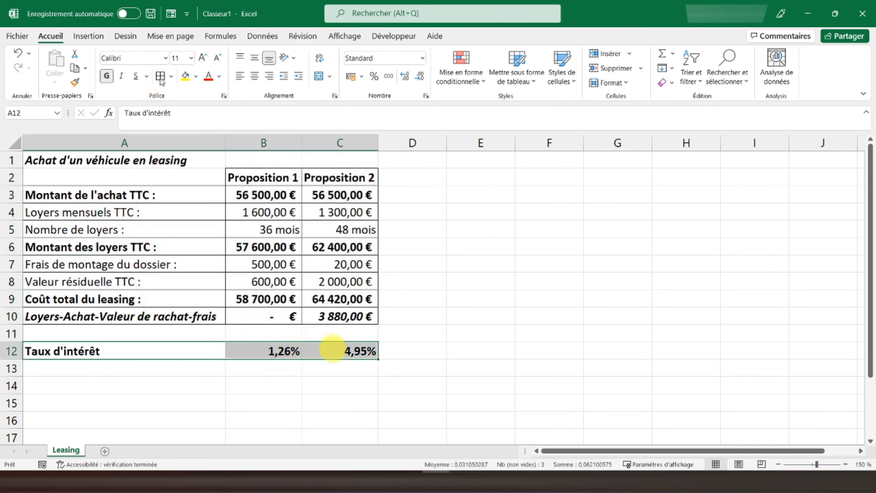
- Hide the gridlines of the Leasing sheet
{"action": "left_click", "coordinate": [108, 156]}
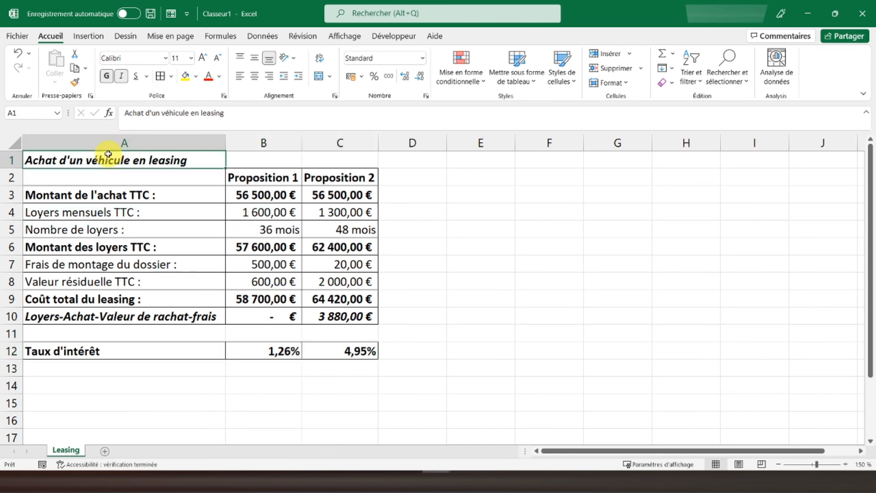
{"action": "left_click", "coordinate": [344, 37]}
{"action": "left_click", "coordinate": [177, 78]}
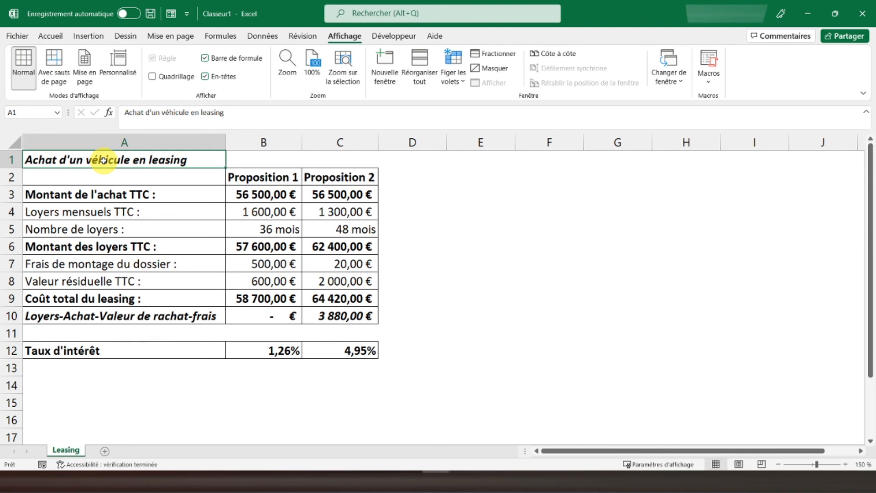
{"action": "left_click", "coordinate": [51, 36]}
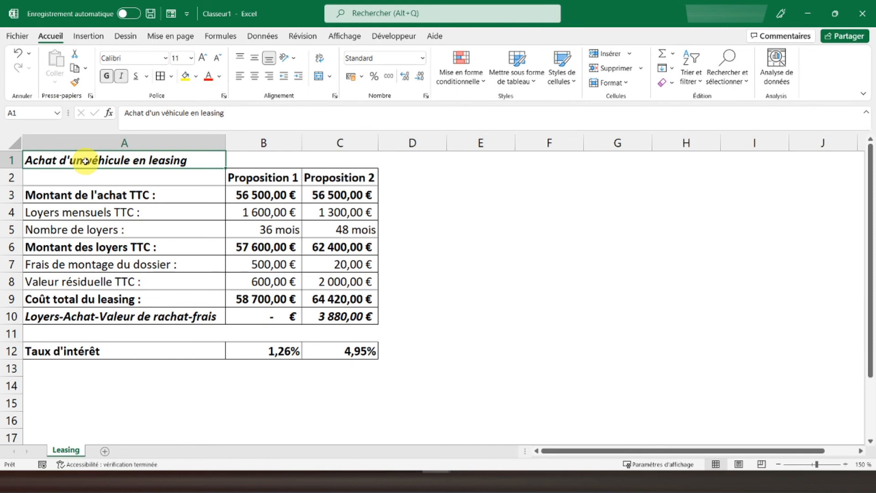